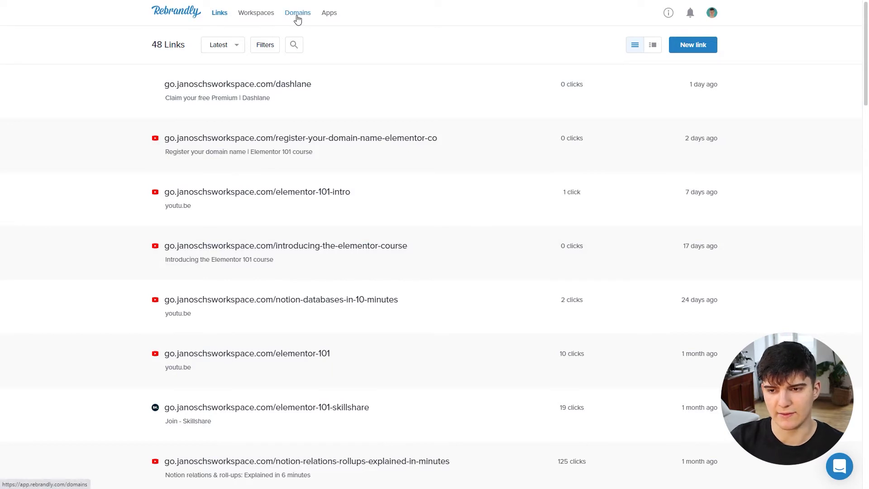
Start connecting the already owned domain learnwithjanosch.com as a new branded domain
left_click(297, 16)
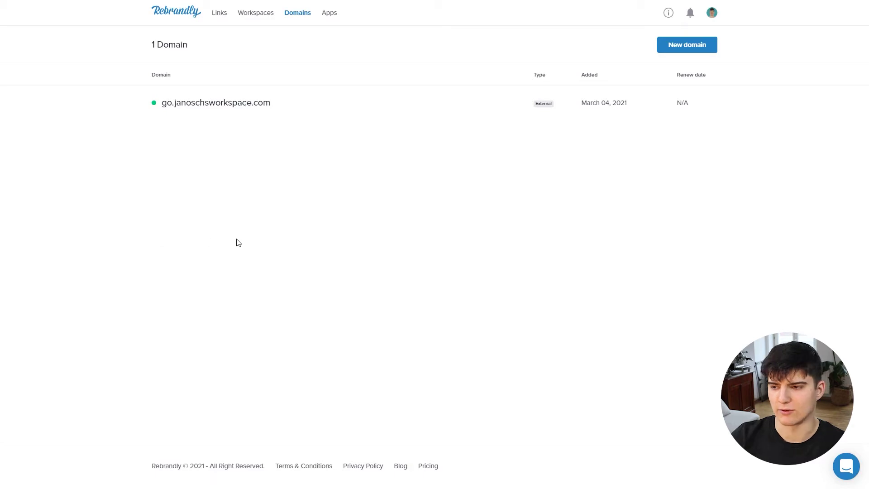
left_click(686, 49)
left_click(307, 223)
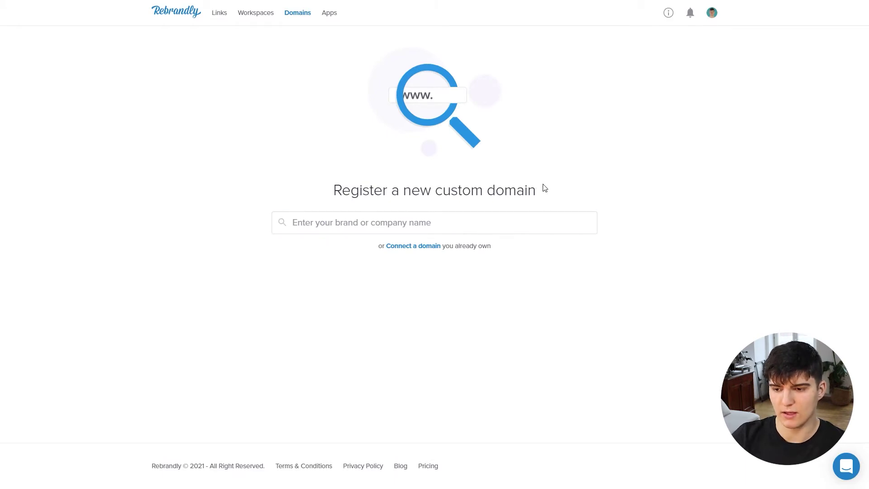
left_click(422, 247)
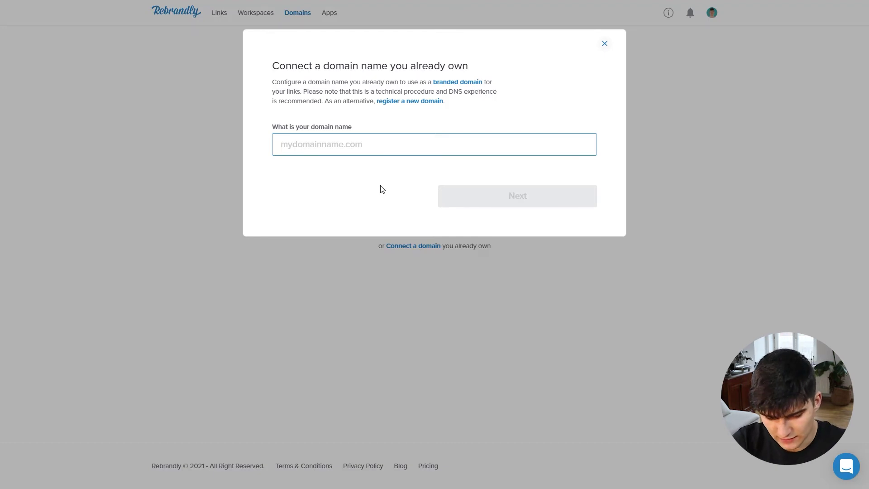
type("learnwithjanosch.c")
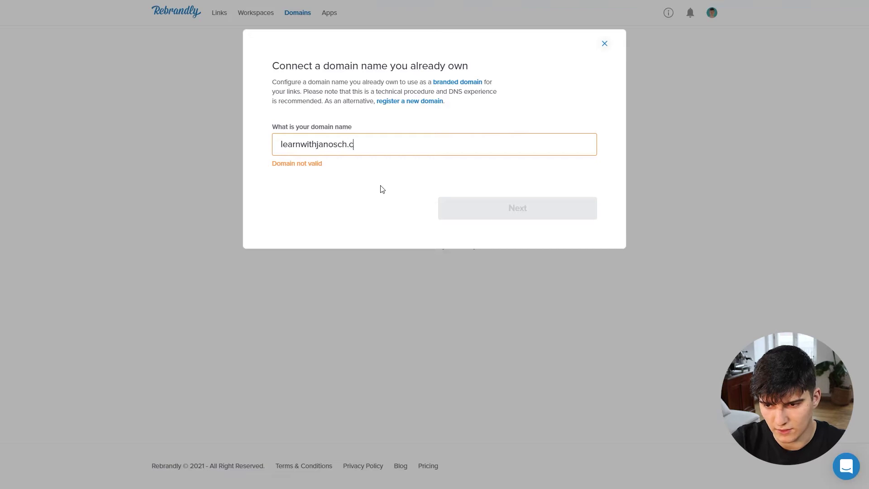
type("om")
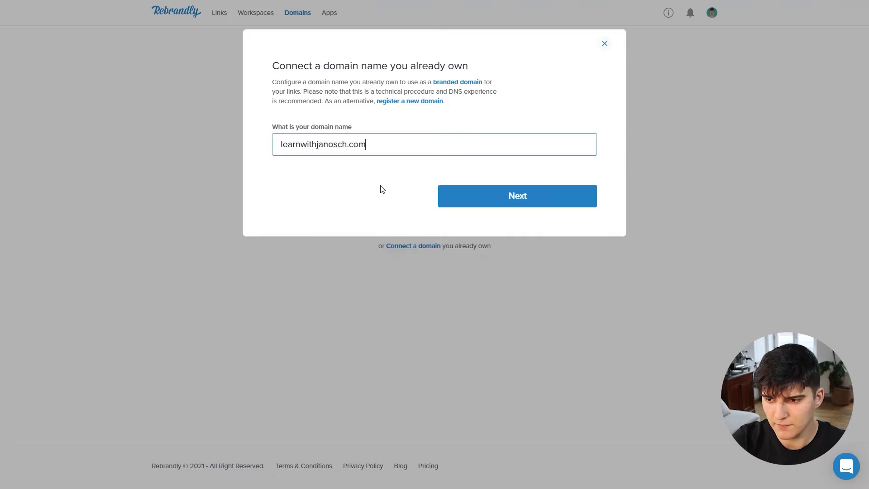
left_click(487, 201)
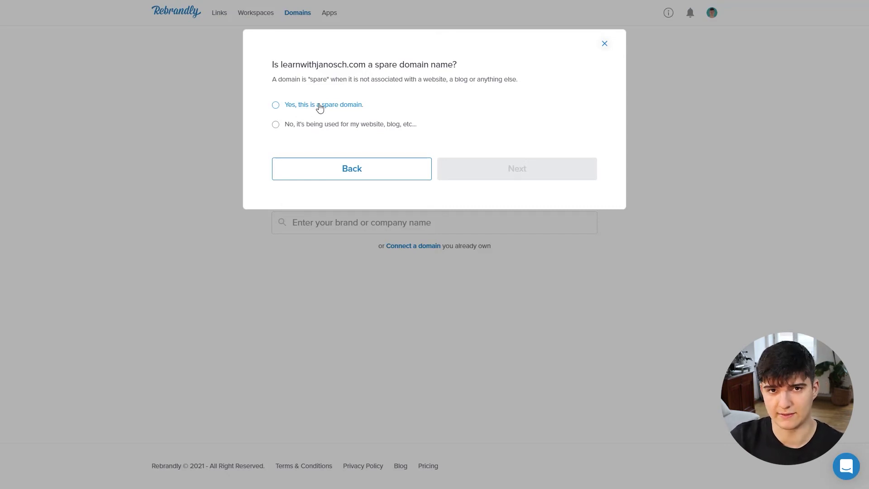
Mark the domain as being used for a website and submit go as its subdomain
left_click(275, 125)
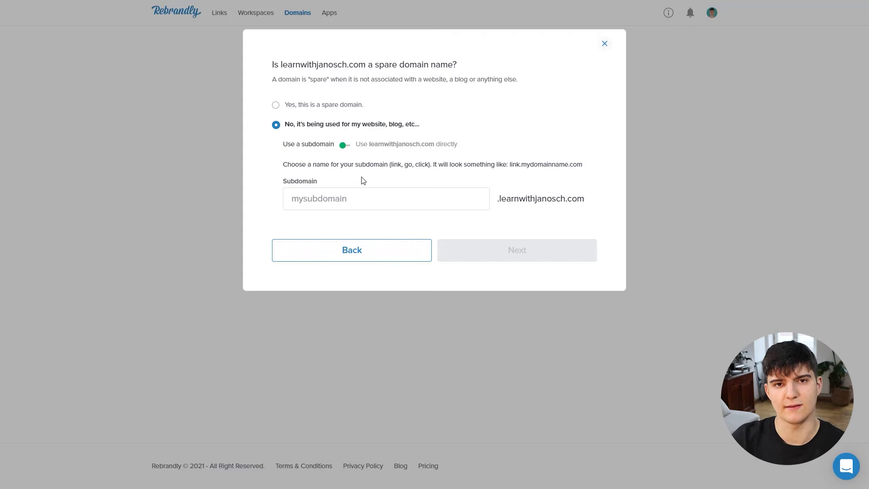
left_click(359, 192)
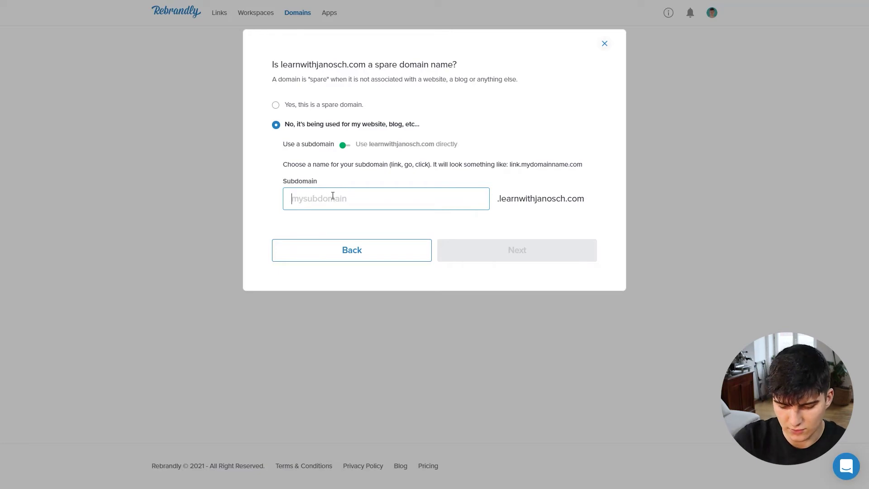
type("go")
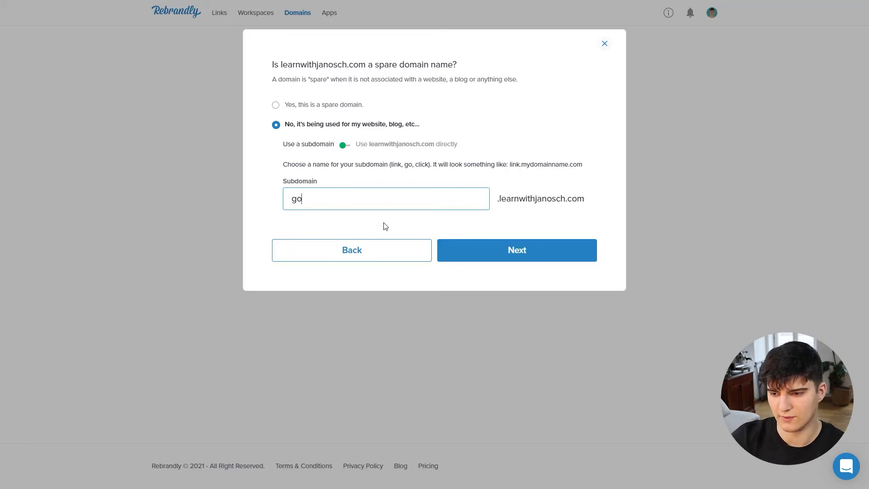
left_click(491, 254)
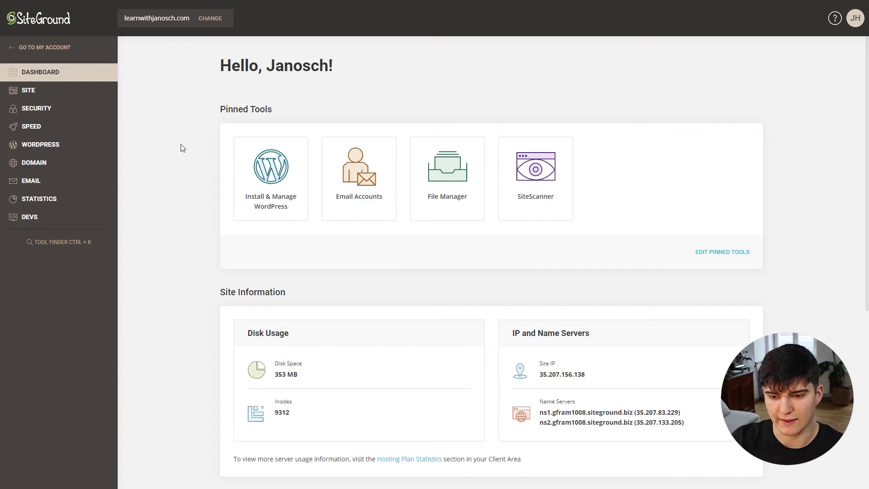
Switch to SiteGround, open the DNS zone of learnwithjanosch.com and enter go as the name of a new A record
left_click(36, 165)
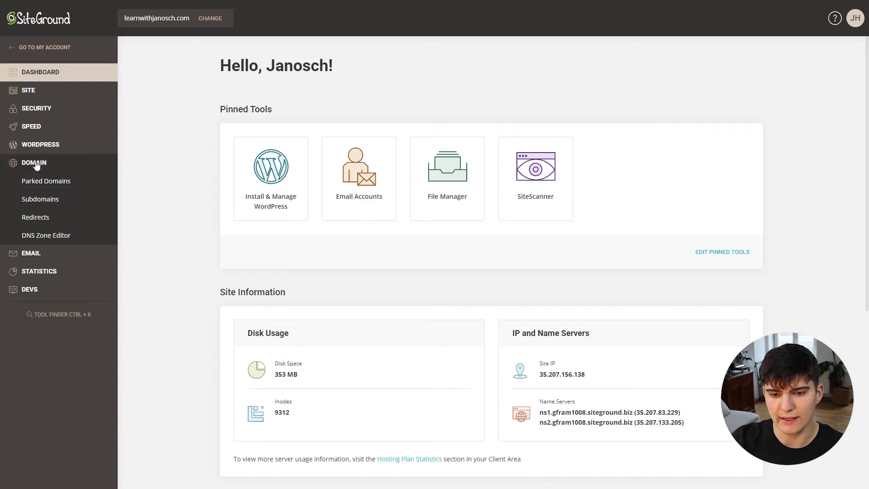
left_click(35, 236)
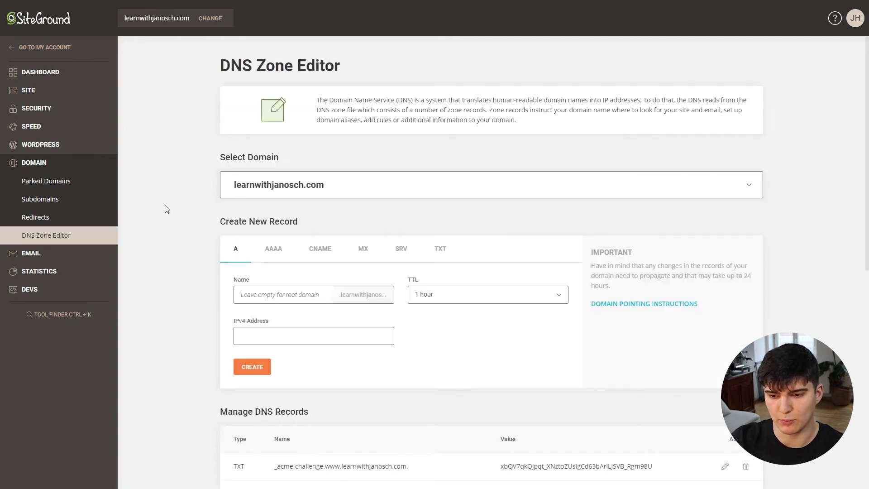
scroll(167, 210, "down", 2)
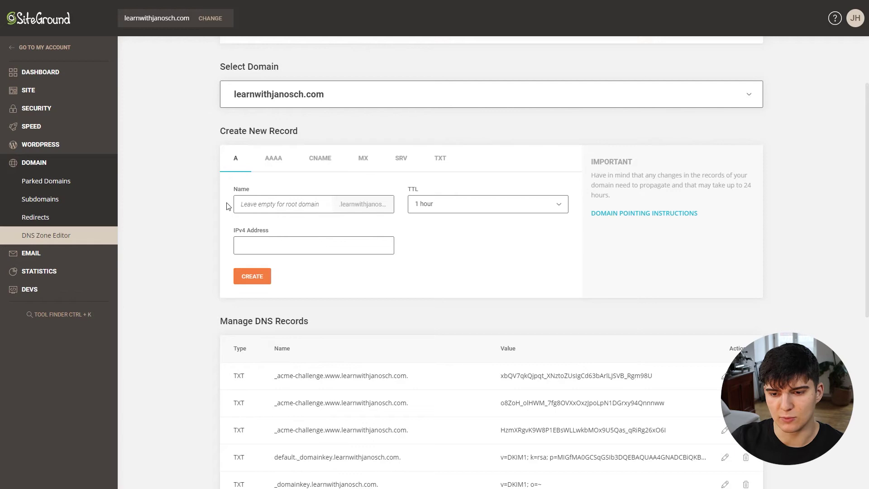
left_click(275, 204)
type("go")
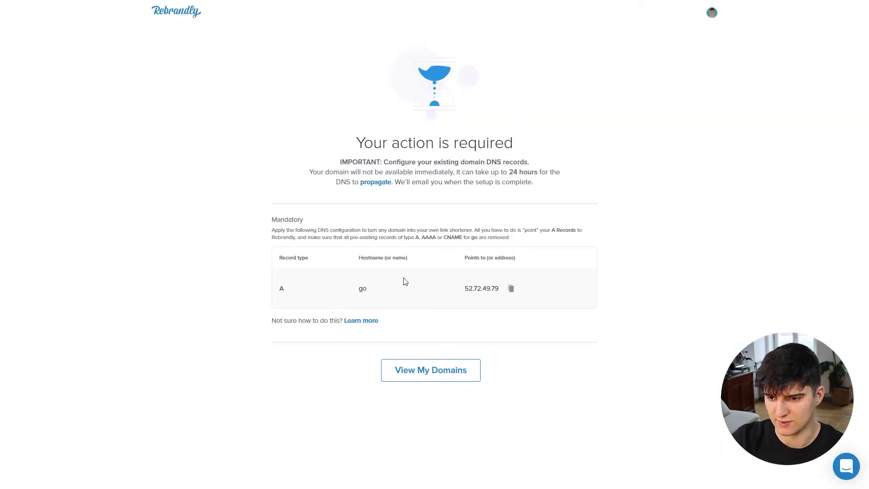
Copy the address 52.72.49.79 from Rebrandly and create the go A record in SiteGround with it as the IPv4 address
left_click(510, 290)
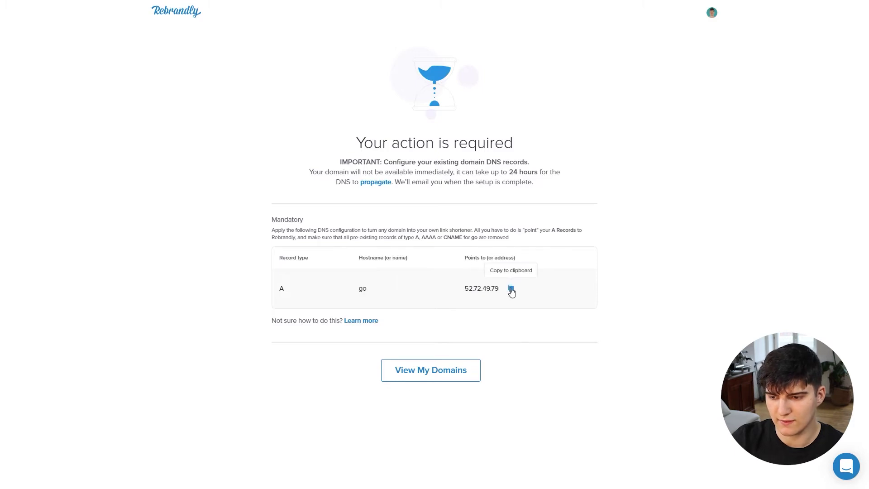
left_click(512, 290)
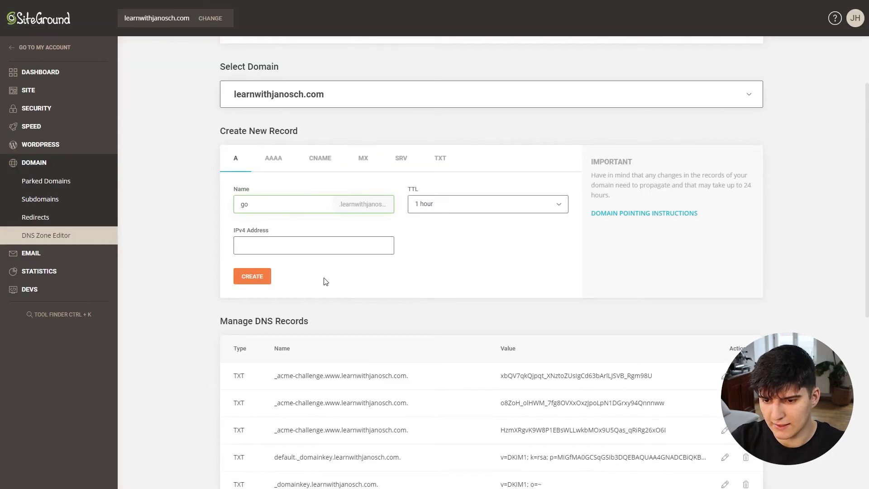
scroll(324, 282, "down", 1)
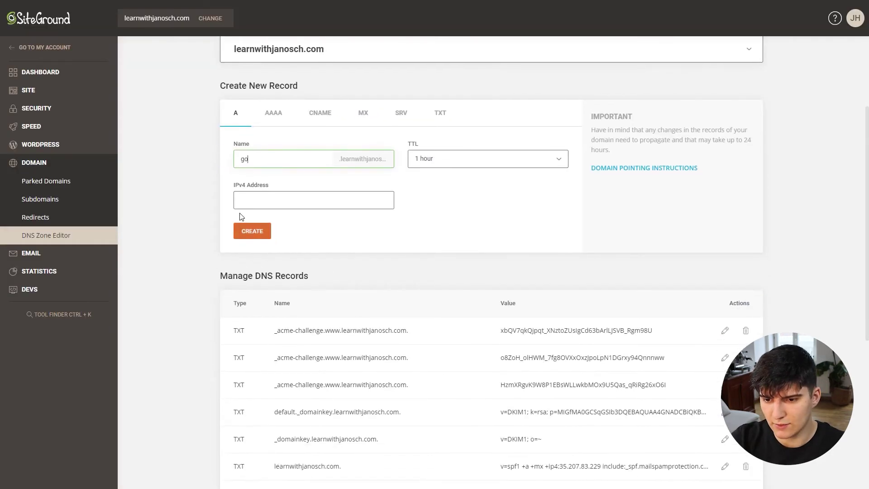
left_click(258, 203)
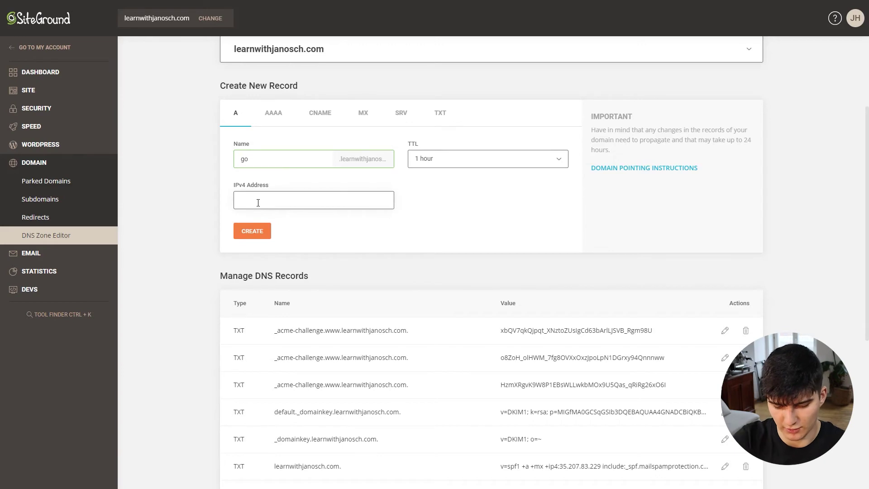
key("ctrl+v")
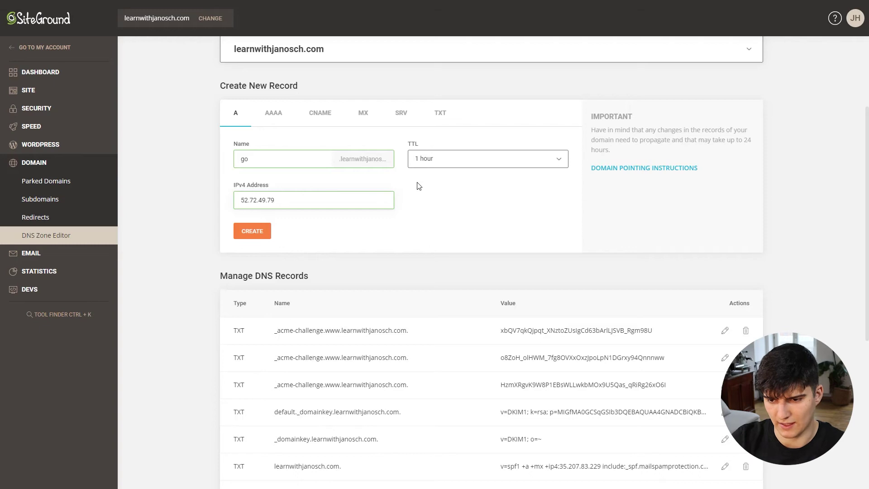
left_click(251, 232)
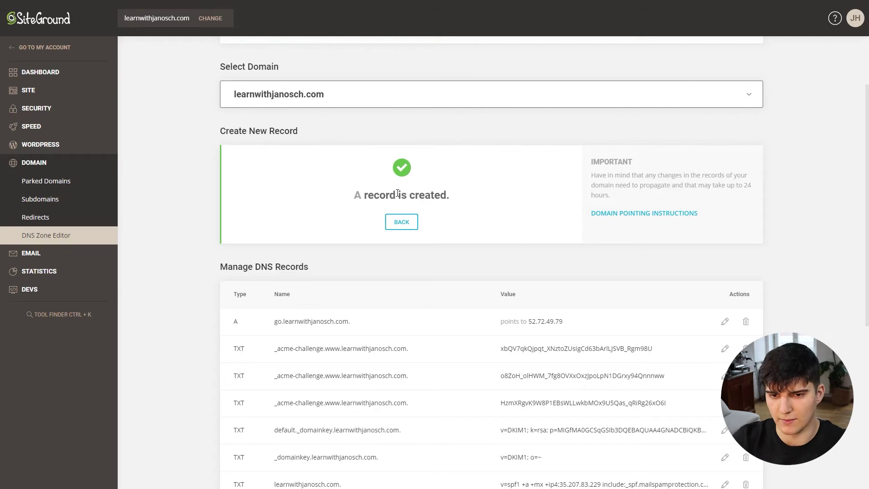
Switch back to Rebrandly and check the activation status of go.learnwithjanosch.com in its domain details and the notifications
key("ctrl+Tab")
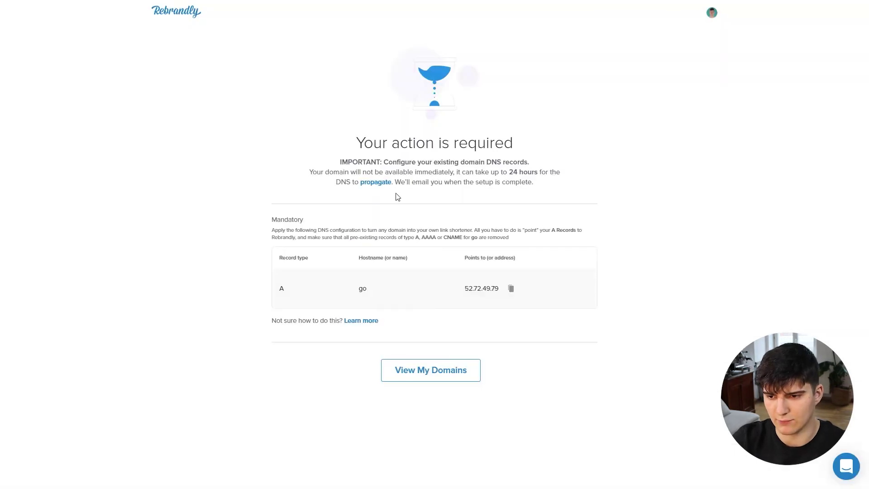
left_click(413, 376)
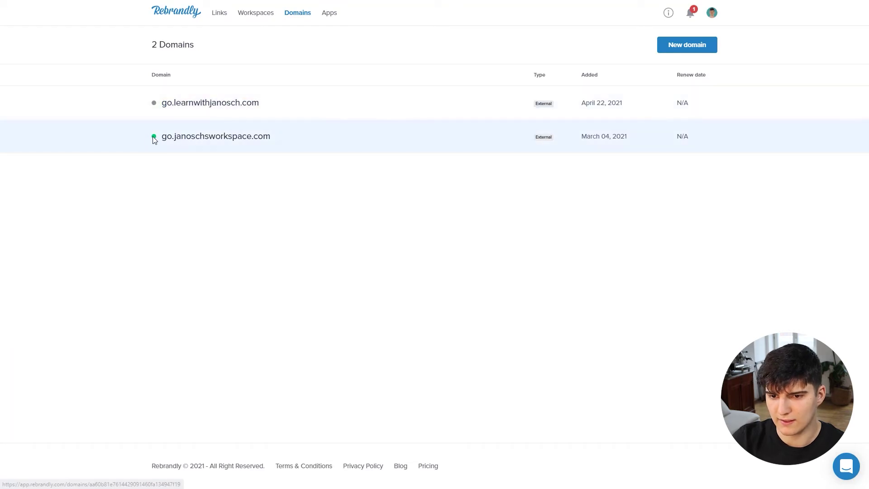
left_click(243, 105)
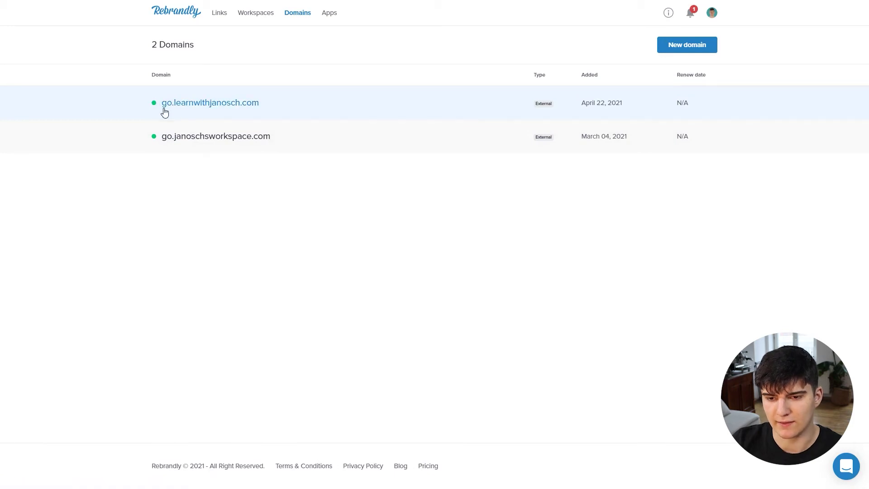
left_click(182, 108)
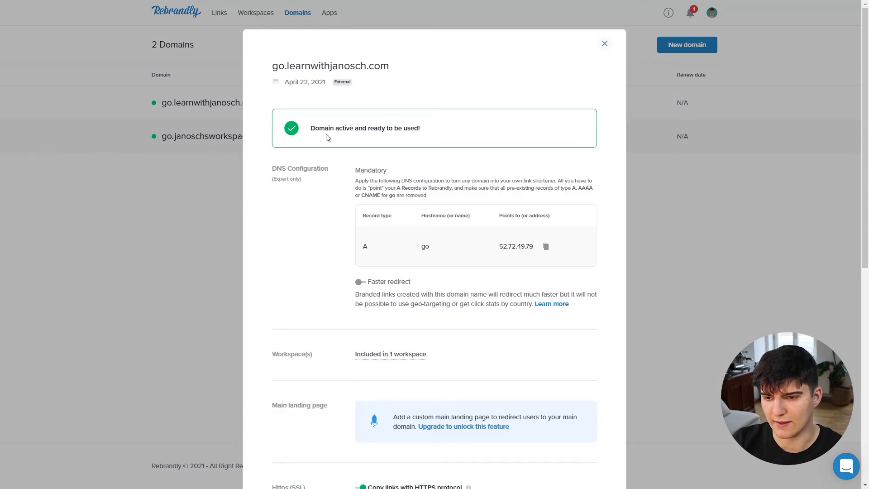
left_click(605, 44)
left_click(692, 15)
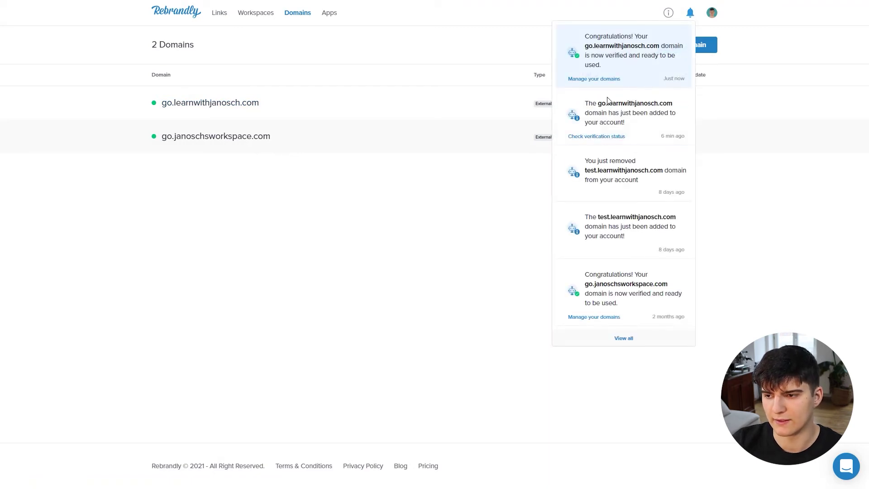
left_click(432, 223)
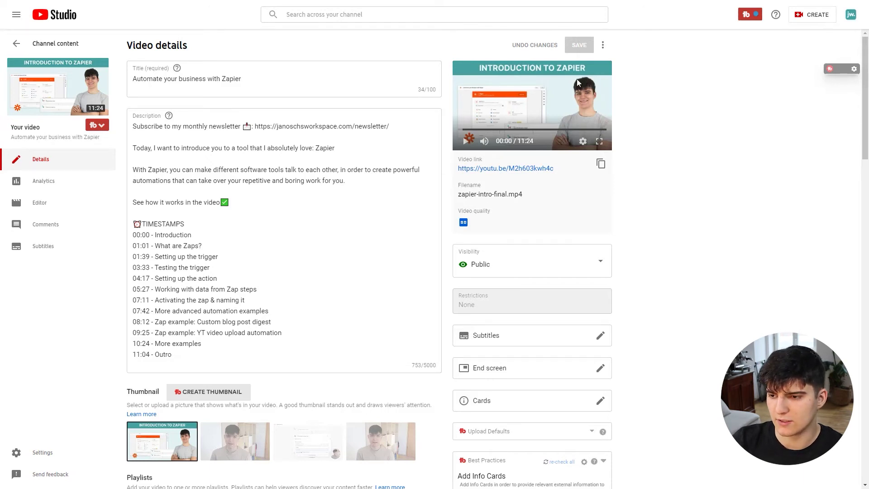
left_click(601, 164)
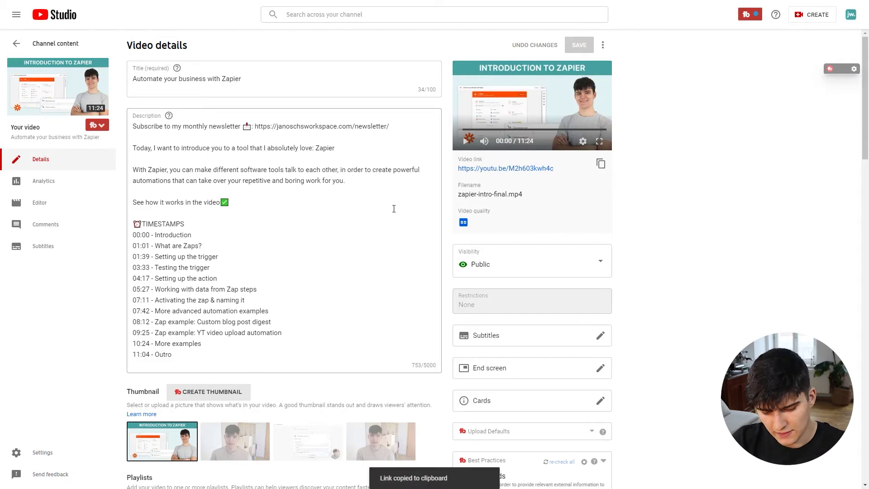
key("ctrl+Tab")
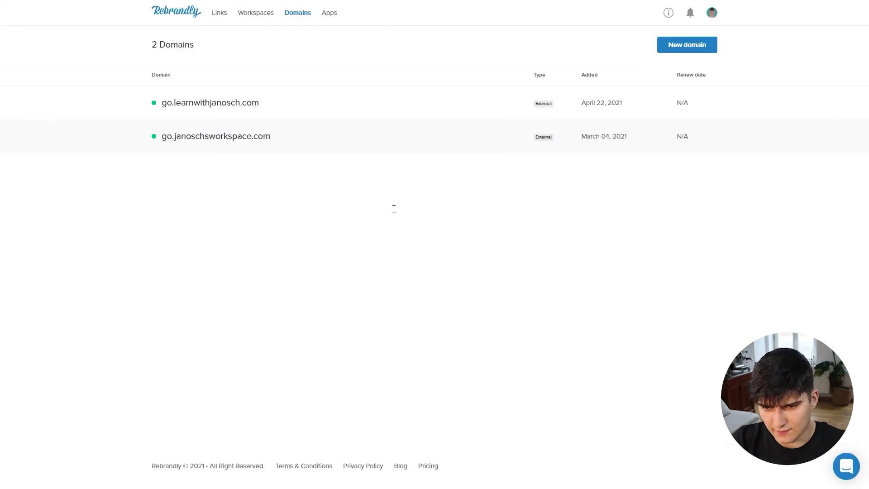
left_click(216, 15)
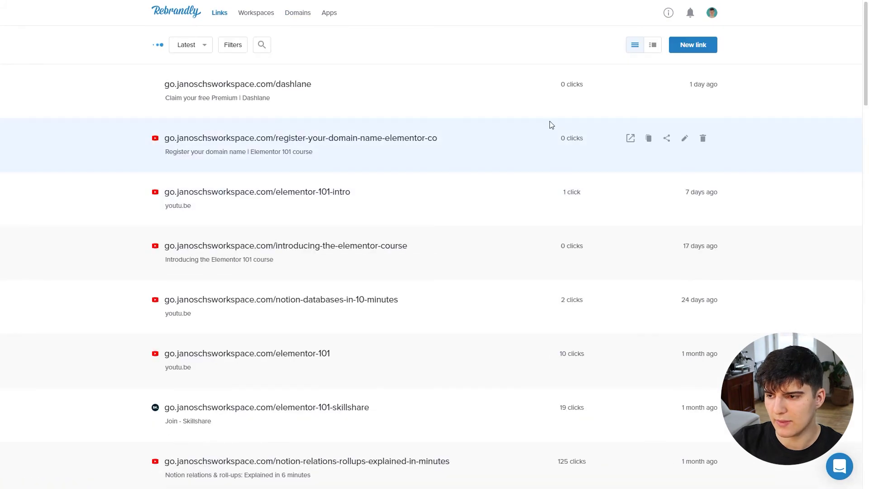
left_click(684, 49)
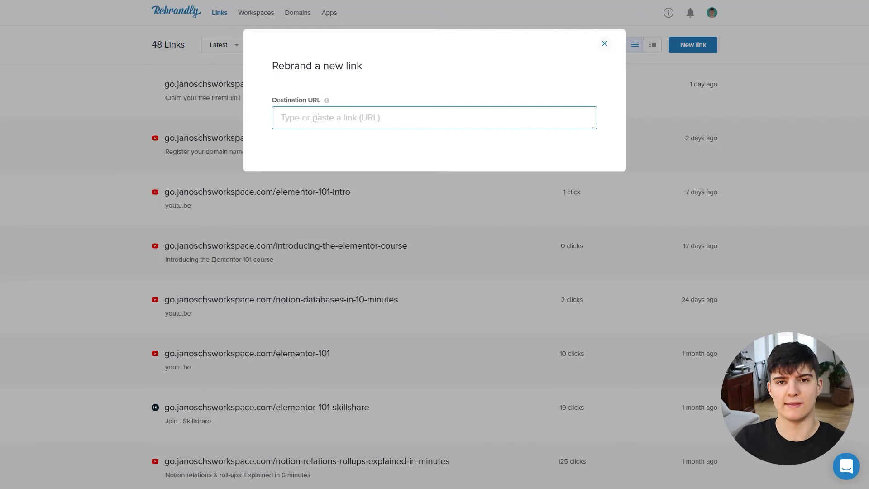
key("ctrl+v")
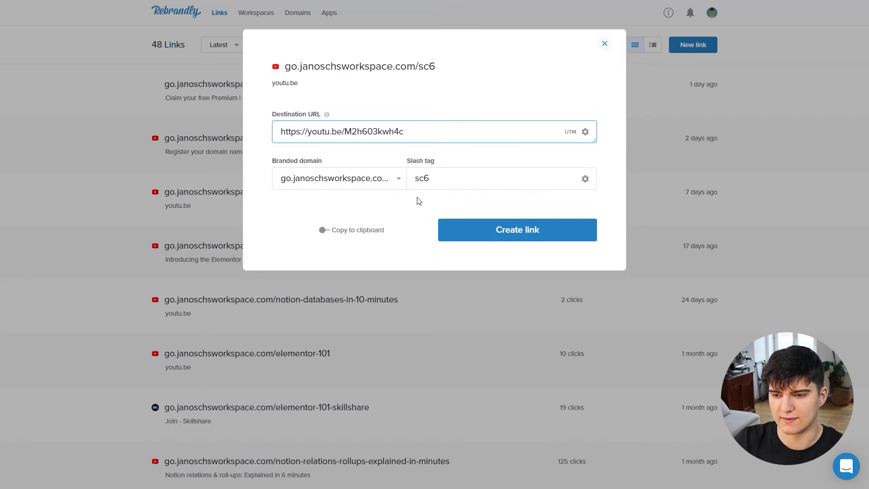
Select go.janoschsworkspace.com as the link's branded domain and highlight the video ID in the destination URL
left_click(301, 182)
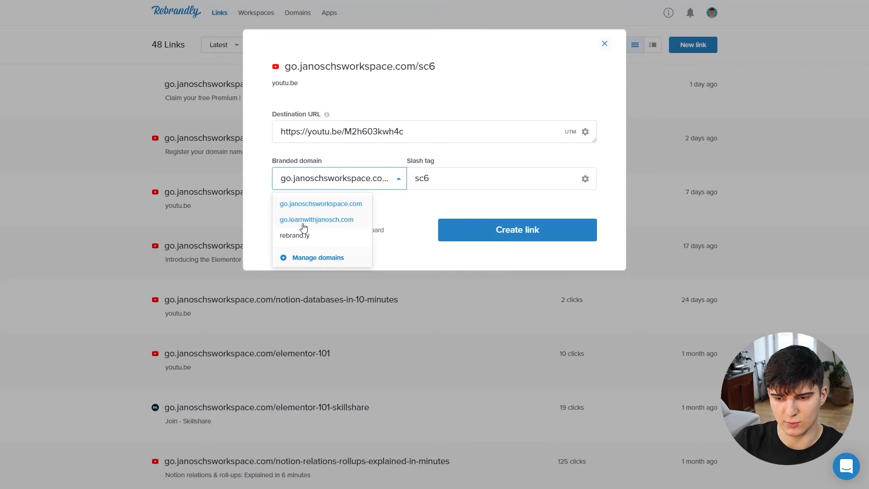
left_click(313, 205)
left_click(445, 180)
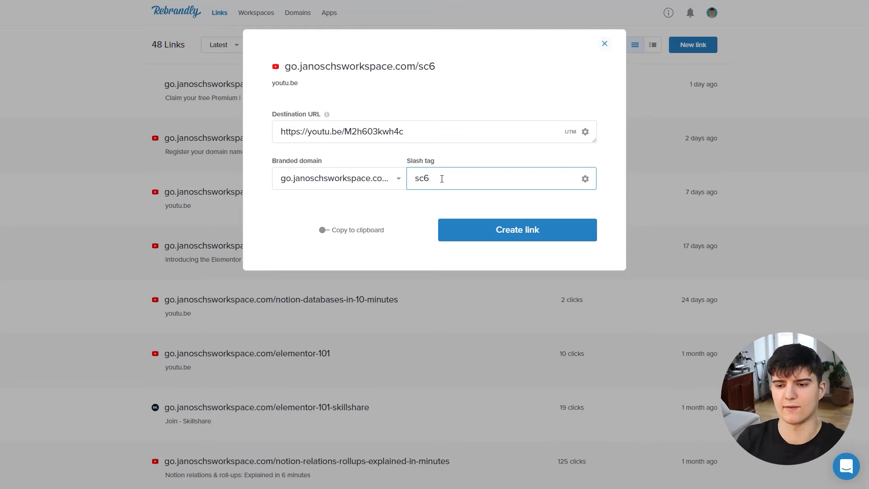
left_click(353, 132)
left_click_drag(345, 132, 404, 132)
left_click(427, 132)
Set the new link's slash tag to zapier-introduction and create the link
left_click(429, 181)
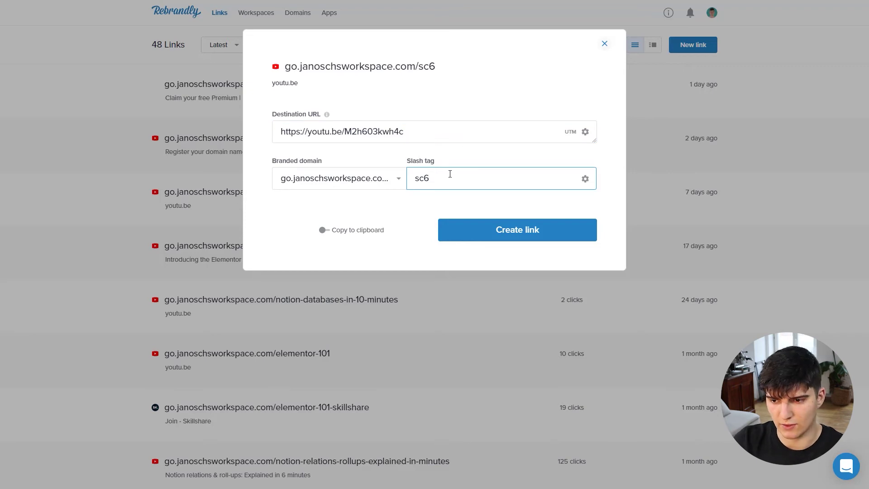
key("BackSpace")
key("BackSpace")
key("BackSpace")
type("z")
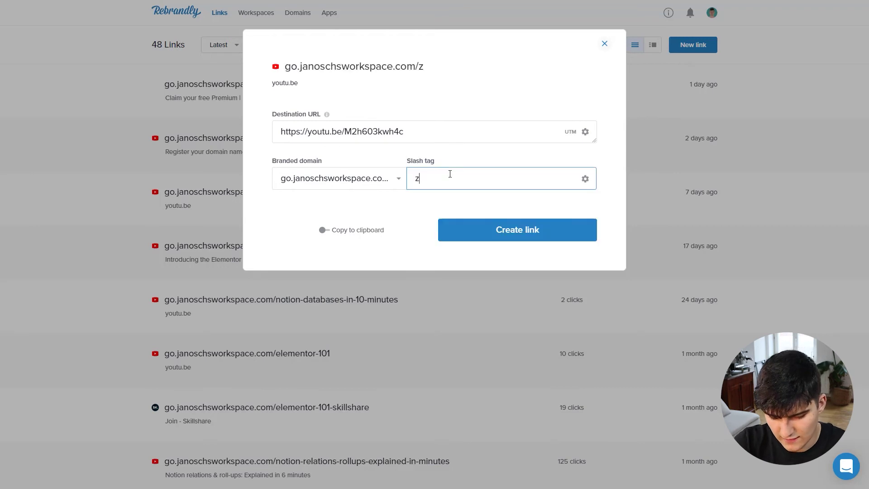
type("apier-introduction-video")
key("BackSpace")
key("BackSpace")
key("BackSpace")
key("BackSpace")
key("BackSpace")
key("BackSpace")
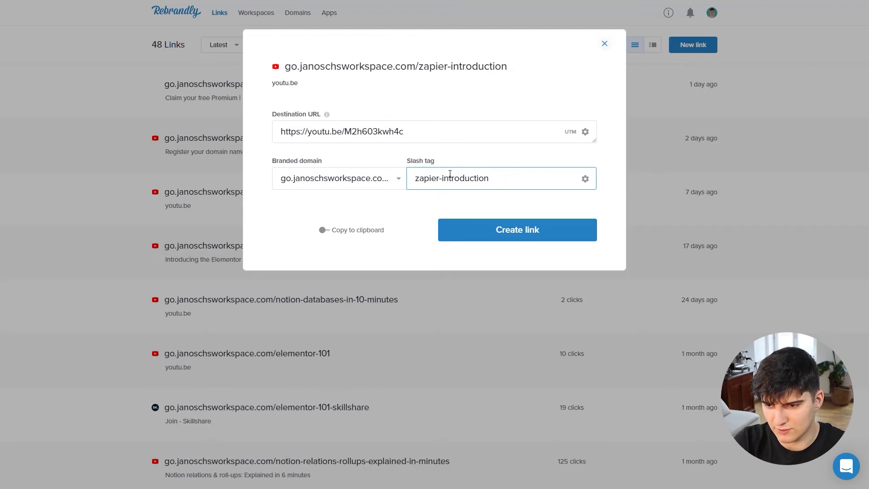
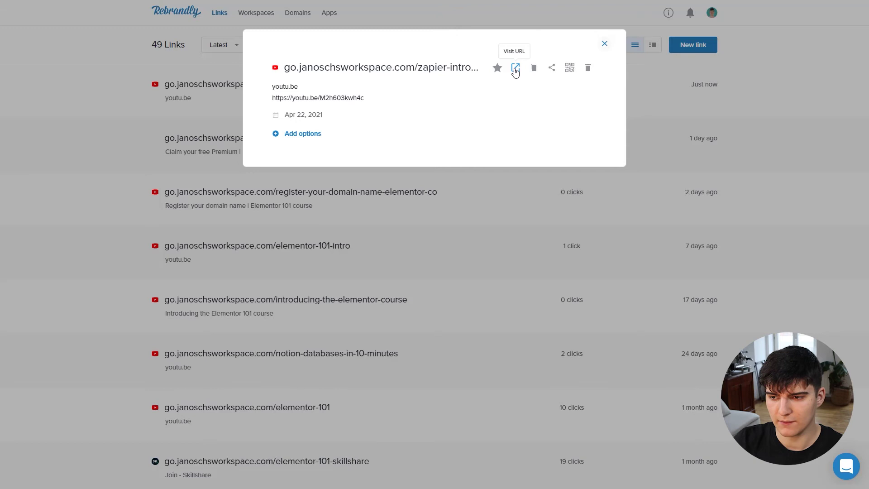
Visit the new zapier-introduction short link to test its redirect, pausing the YouTube video it opens
left_click(516, 71)
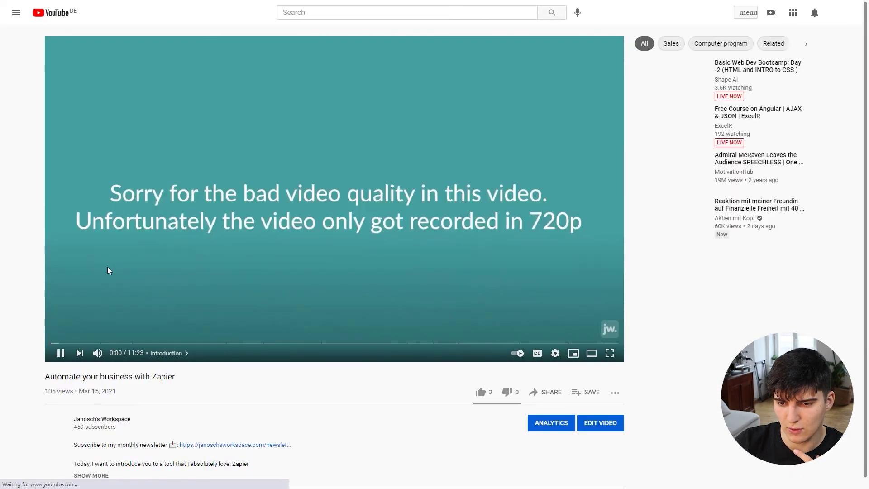
left_click(123, 207)
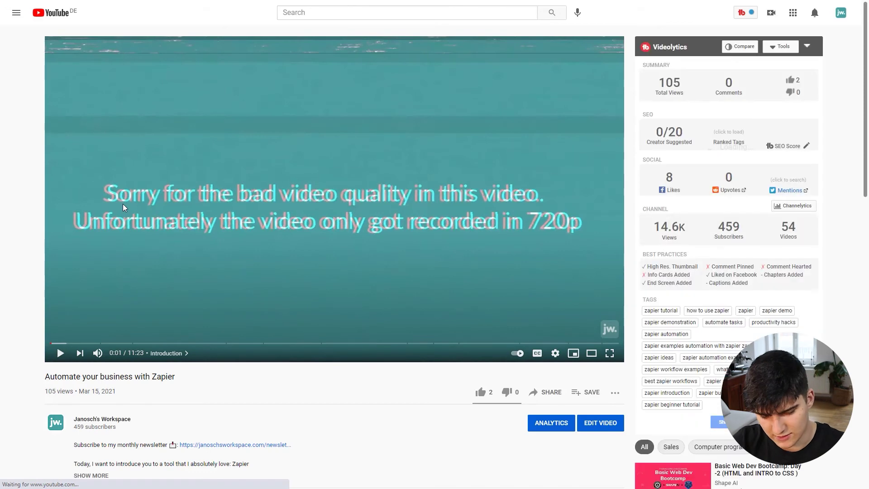
key("ctrl+w")
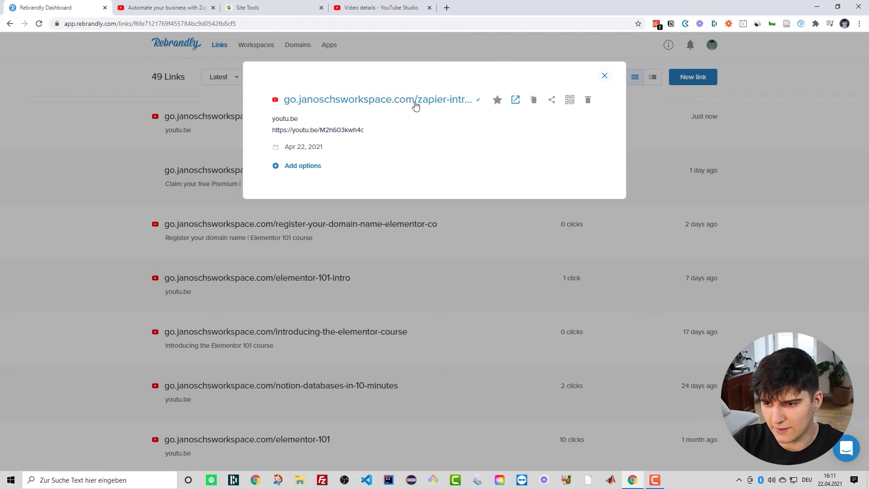
Copy the zapier-introduction short link, load it in a new browser tab to test it, and close that tab and the YouTube Studio tab
left_click(533, 103)
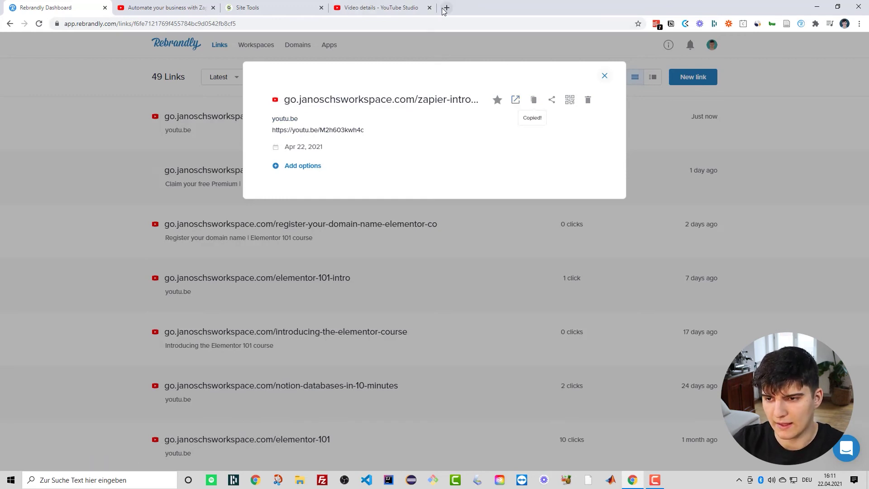
left_click(447, 8)
key("ctrl+v")
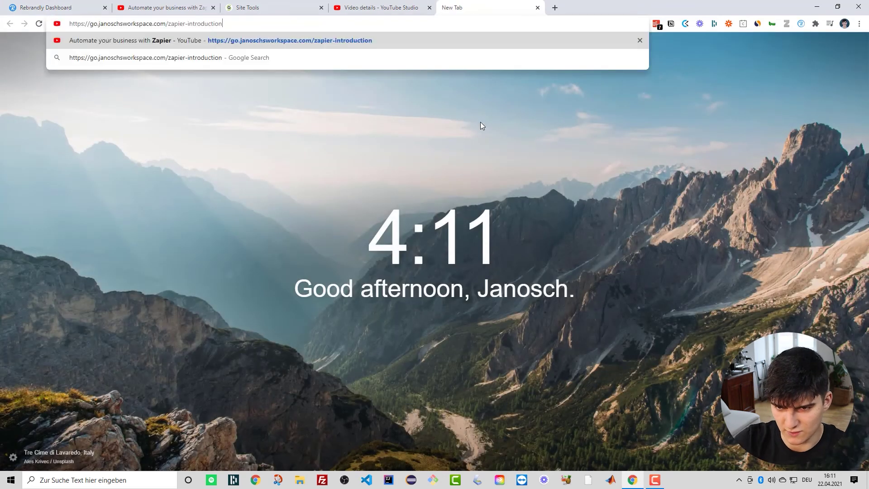
key("Return")
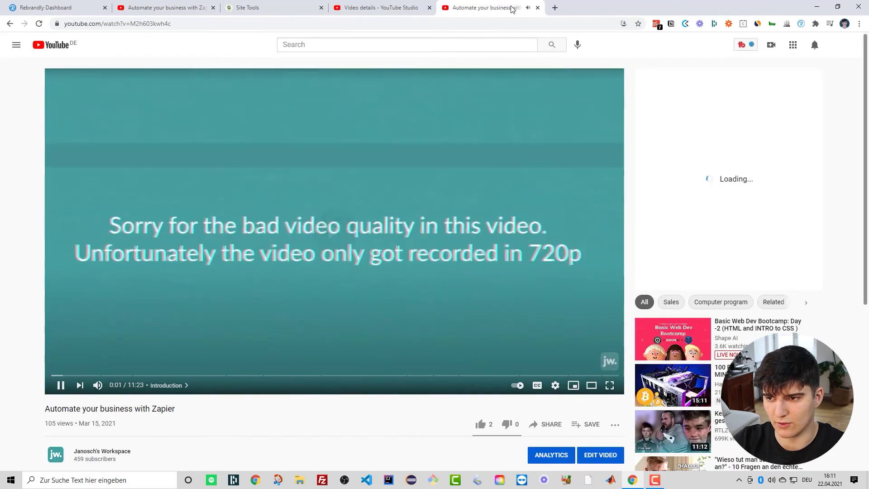
left_click(538, 8)
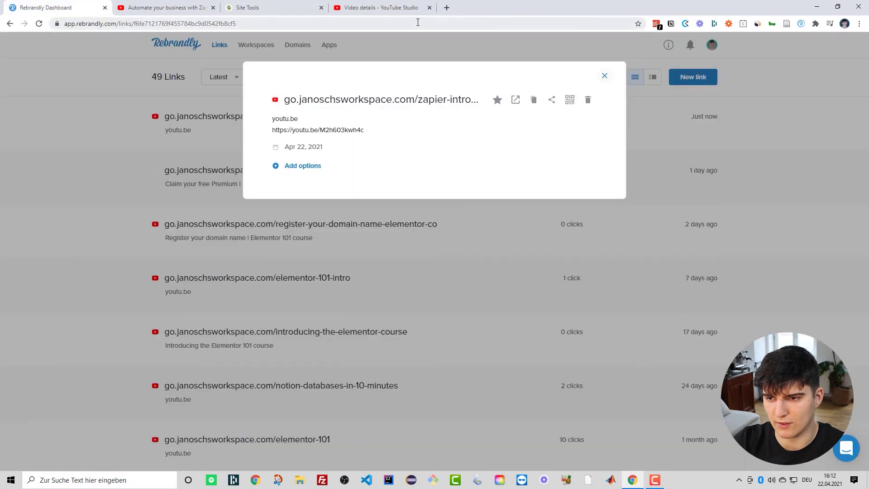
left_click(430, 9)
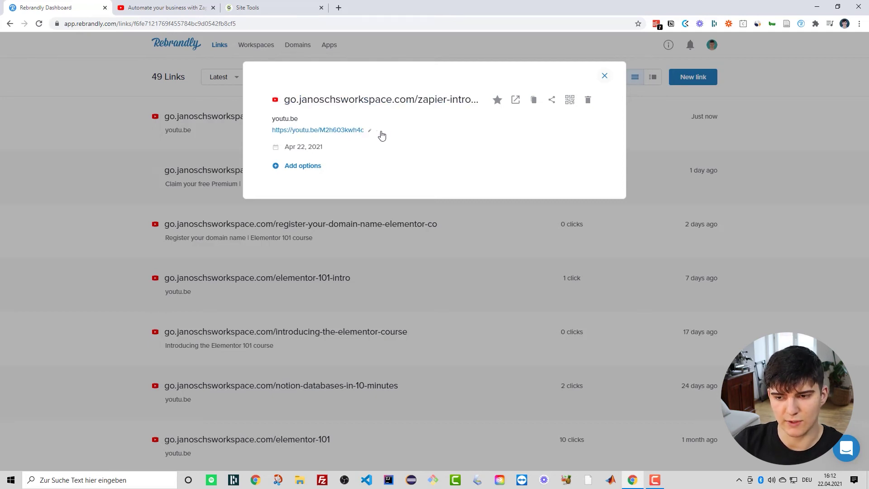
Reopen the details of the zapier-introduction link and clear its destination URL for editing
left_click(84, 177)
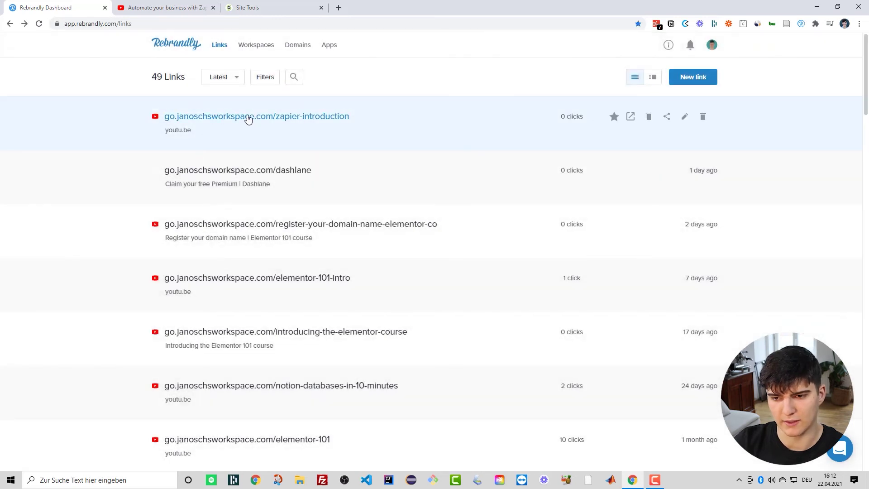
left_click(248, 119)
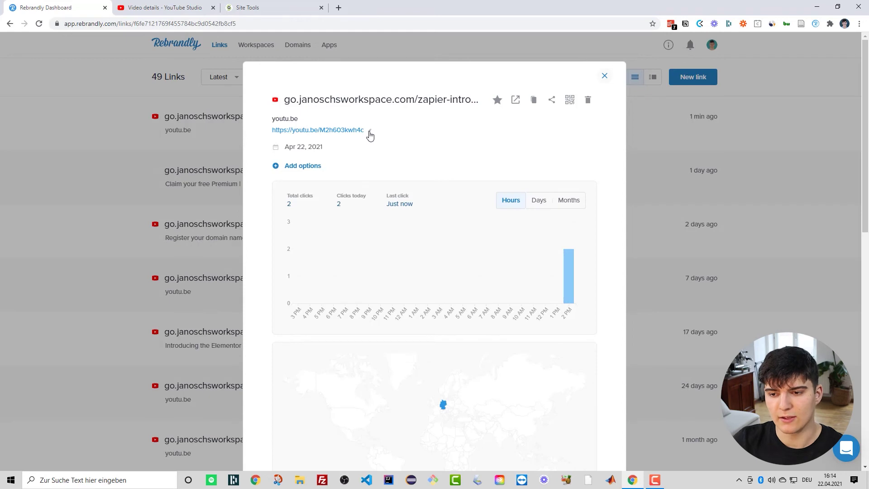
left_click(370, 135)
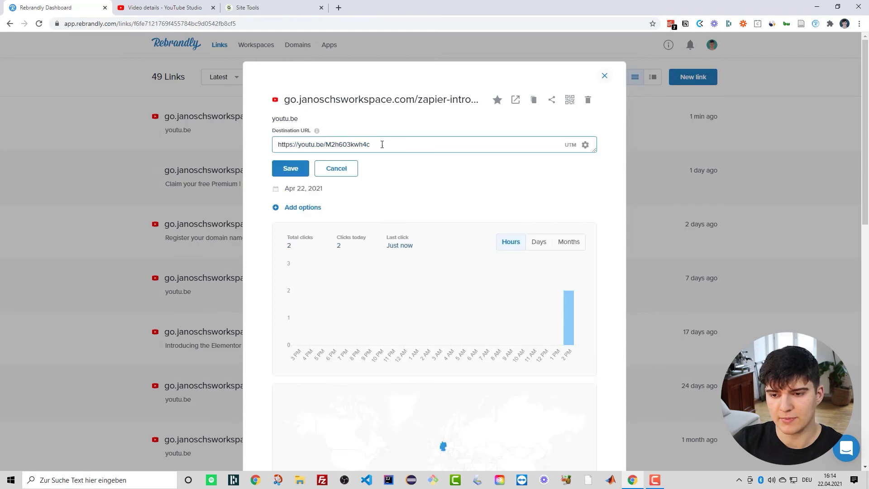
left_click_drag(369, 145, 275, 146)
key("BackSpace")
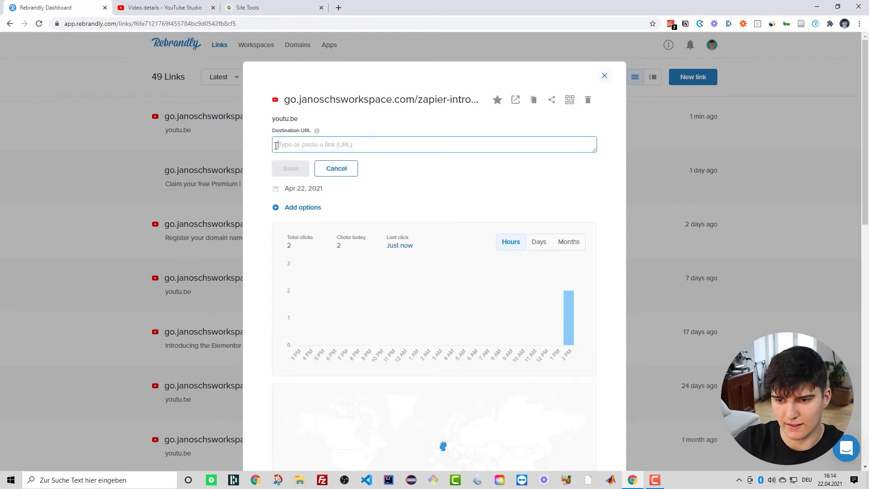
left_click(136, 7)
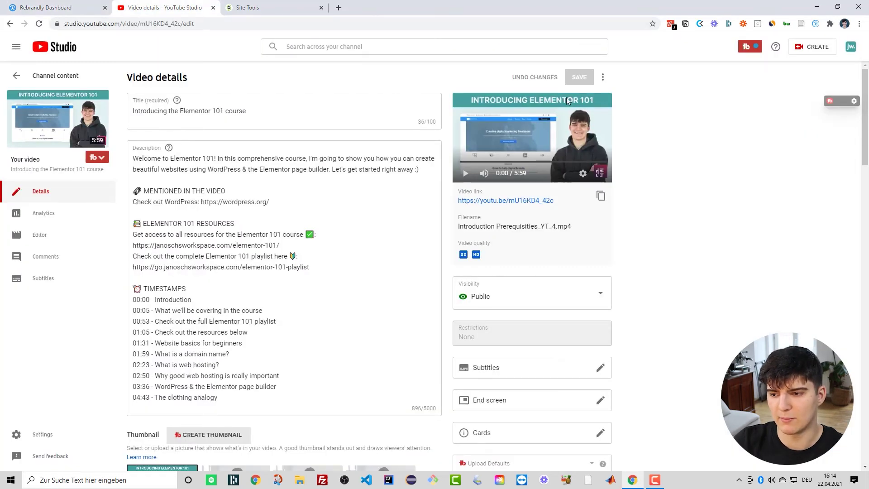
left_click(600, 197)
left_click(45, 7)
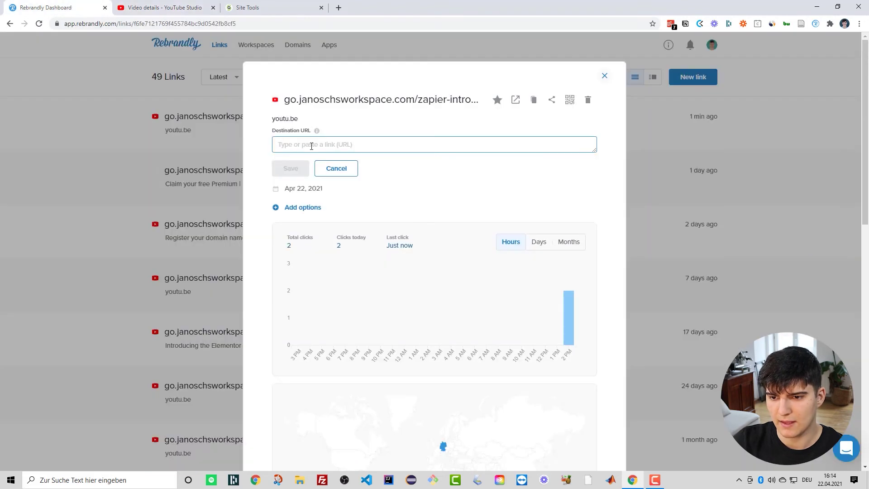
key("ctrl+v")
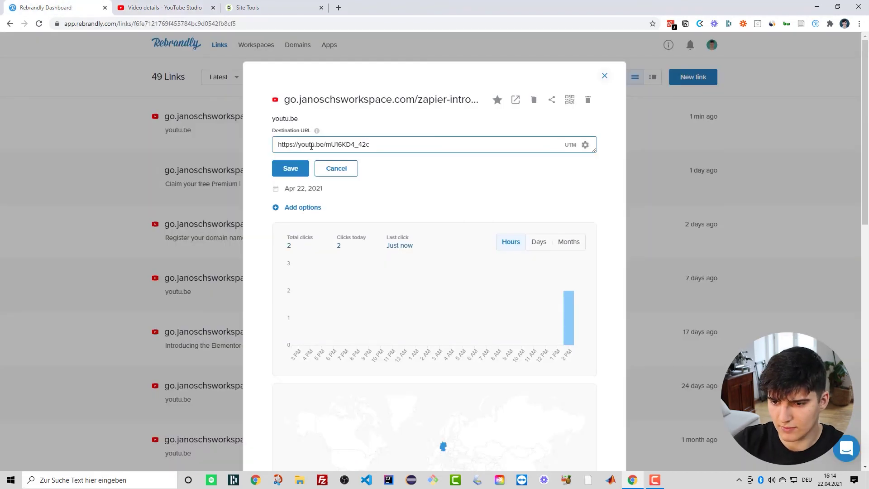
left_click(300, 169)
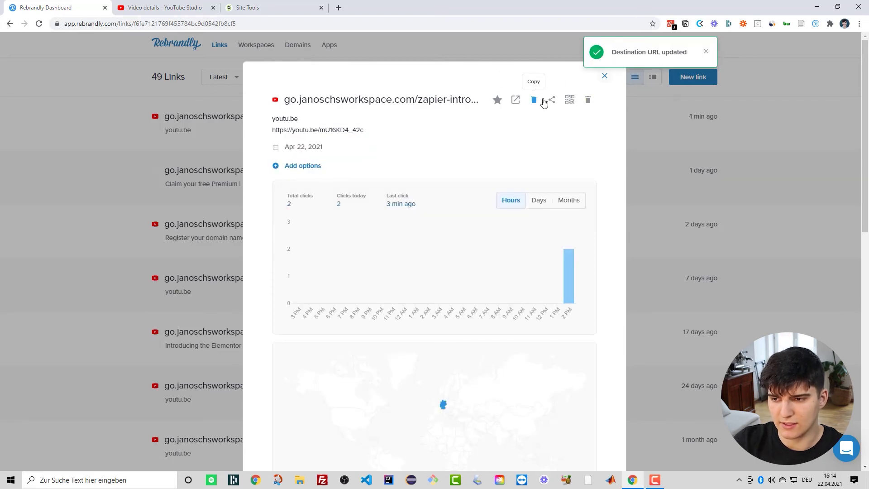
Visit the updated zapier-introduction short link, pause the video and check which title it leads to
left_click(515, 102)
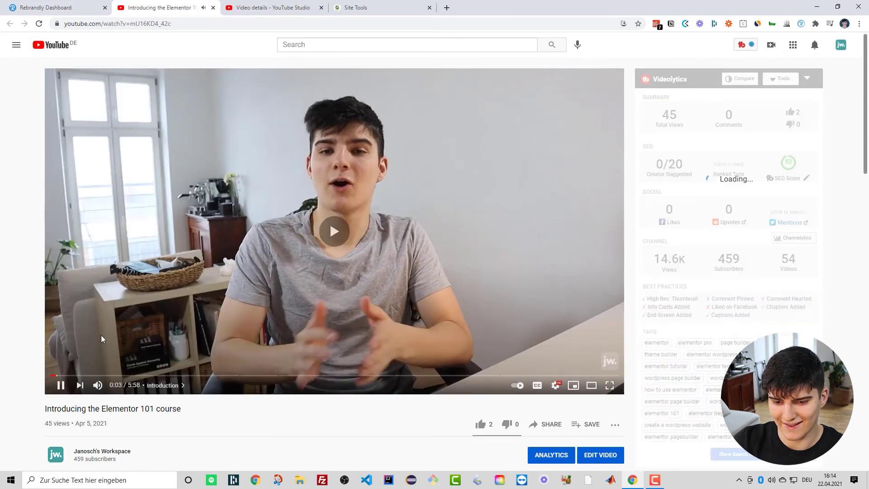
scroll(131, 313, "down", 2)
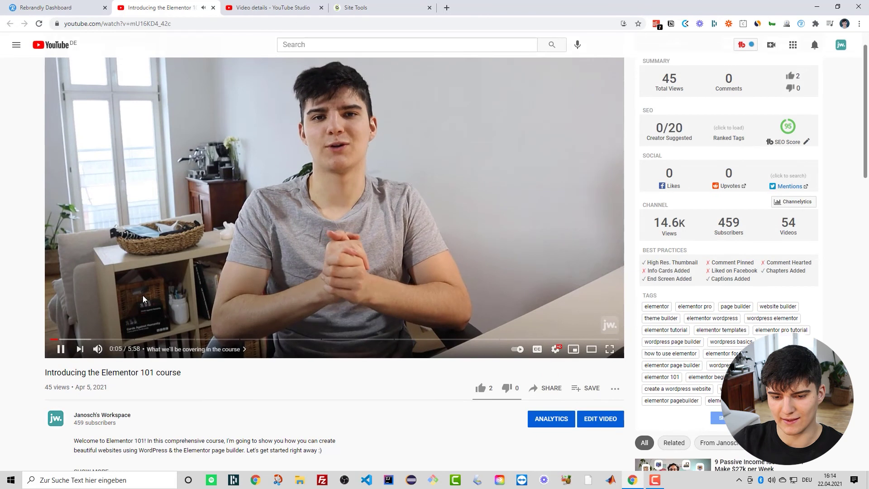
left_click(142, 295)
scroll(100, 413, "up", 1)
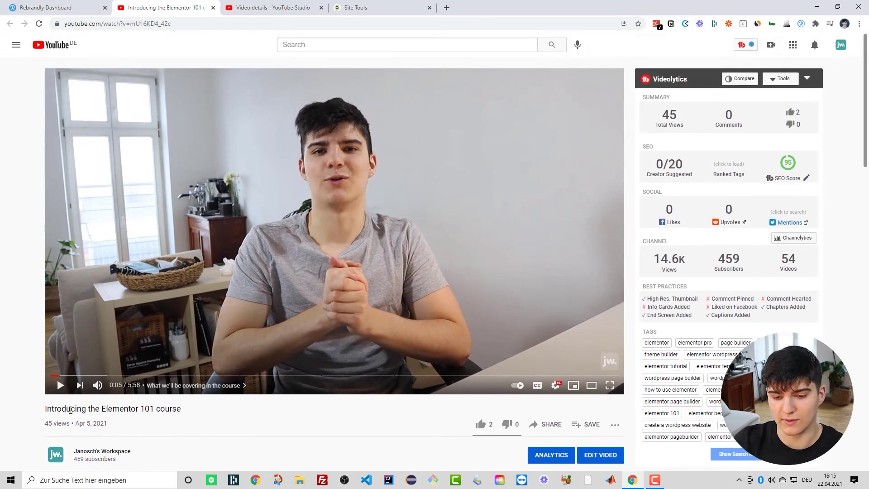
left_click_drag(110, 411, 201, 412)
left_click(202, 412)
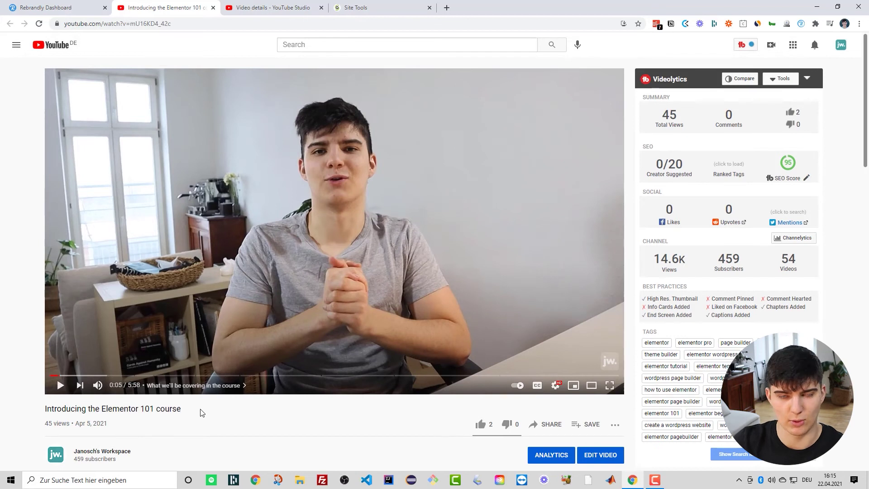
Compare the link details in Rebrandly with the opened YouTube video, and open the short link's QR code in full-screen view
left_click(58, 13)
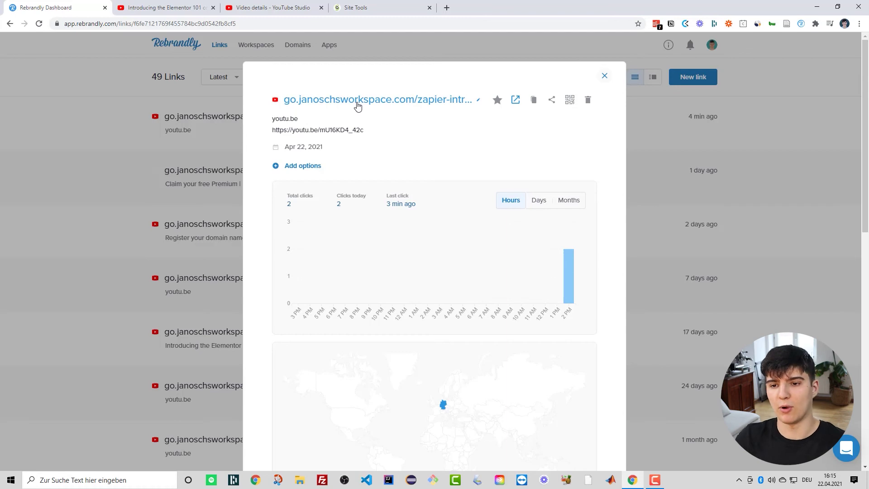
left_click(195, 9)
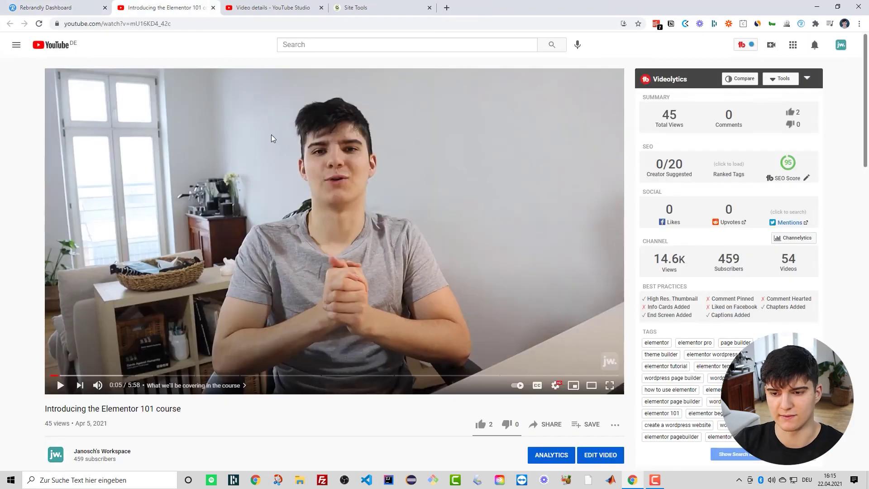
left_click(93, 5)
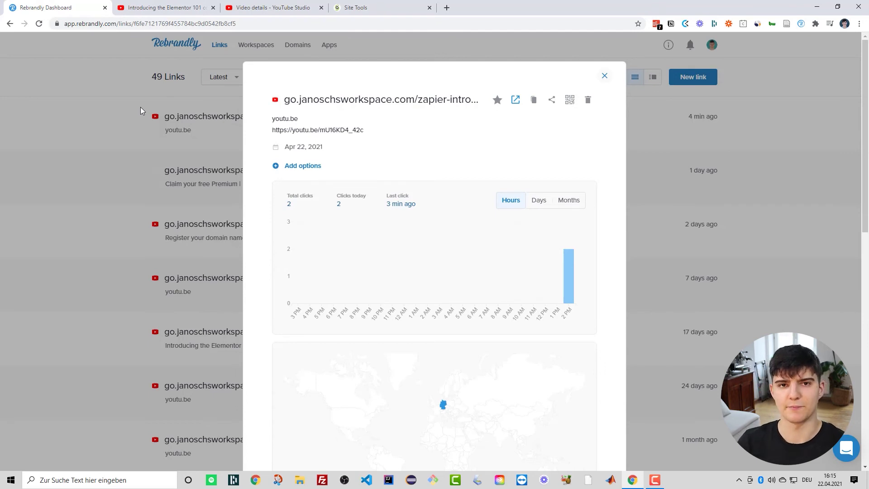
key("F11")
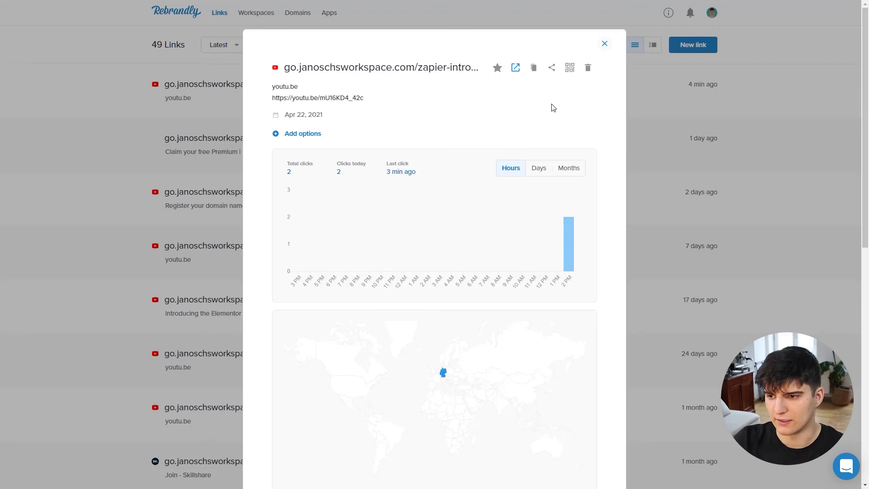
left_click(570, 68)
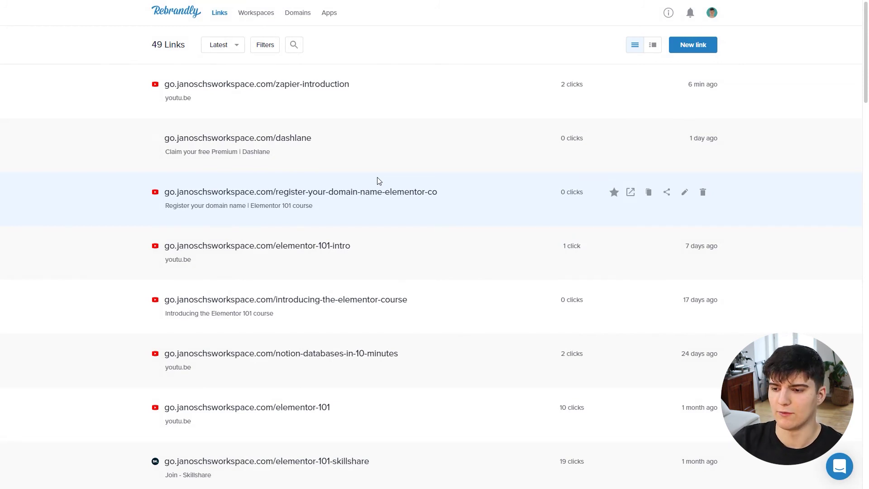
Find the notion-relations-rollups-explained-in-minutes link, open its statistics and examine the click chart by days, hours and months
scroll(379, 181, "down", 6)
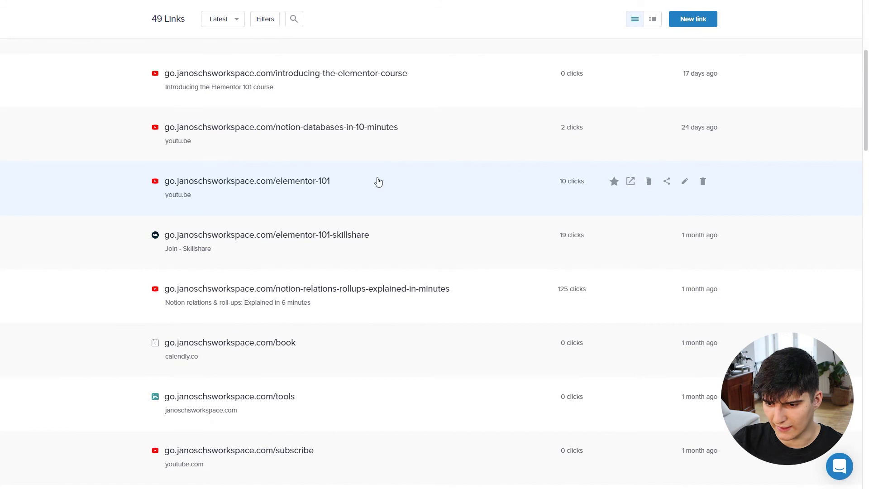
scroll(353, 222, "down", 1)
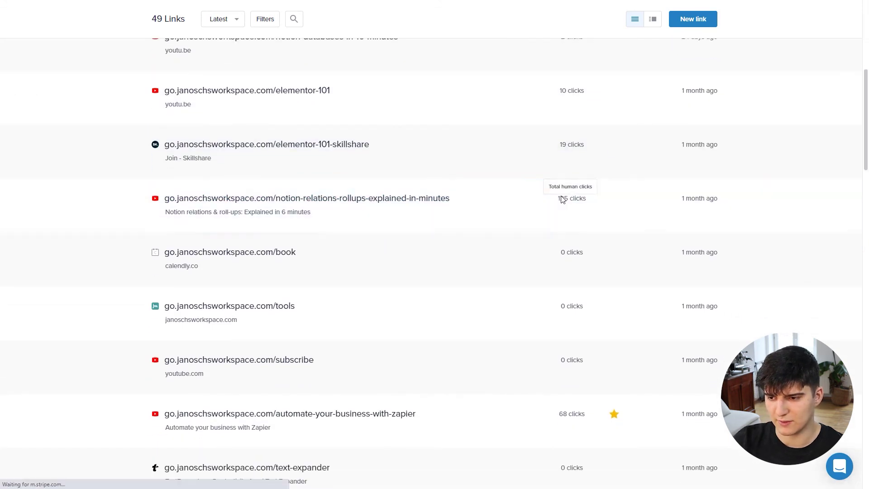
left_click(303, 206)
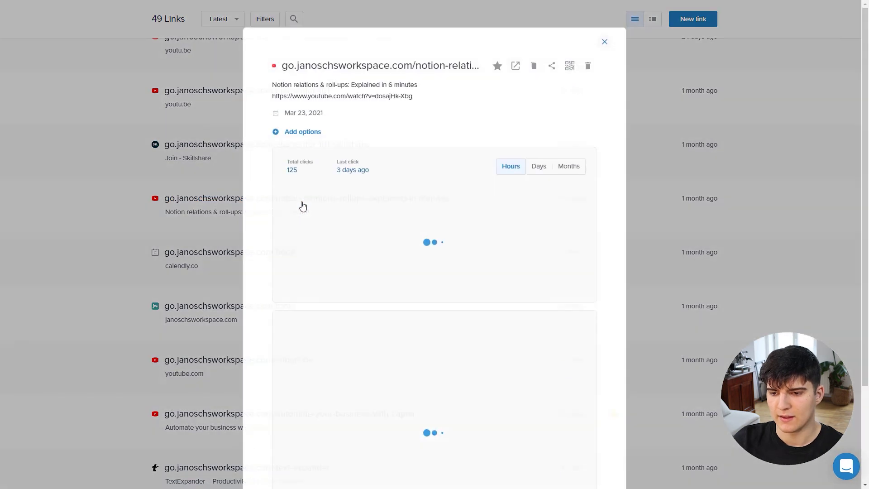
scroll(412, 191, "down", 1)
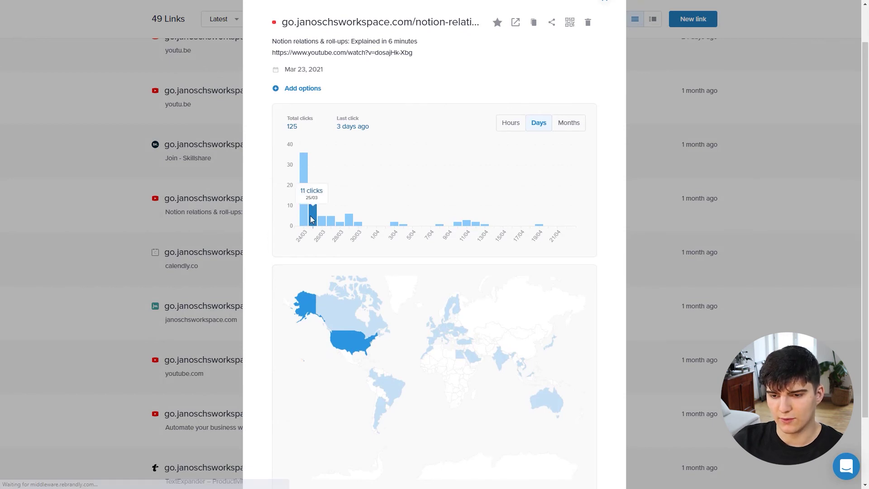
left_click(509, 124)
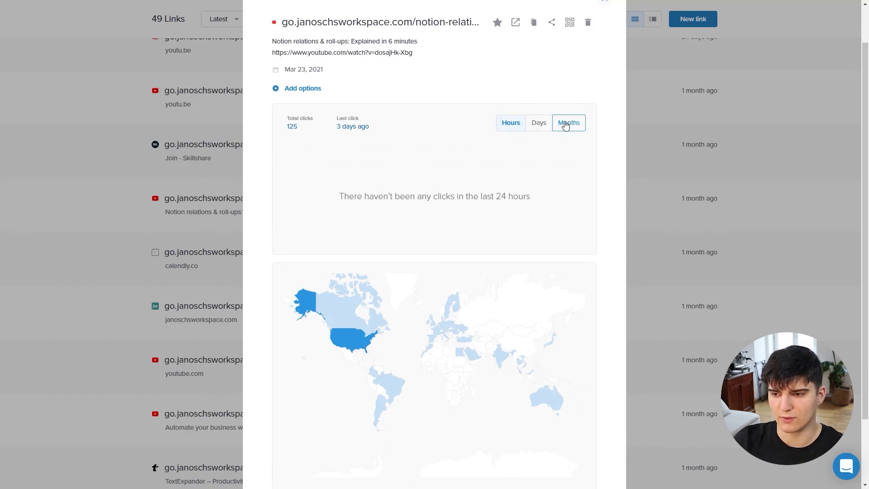
left_click(564, 124)
left_click(515, 126)
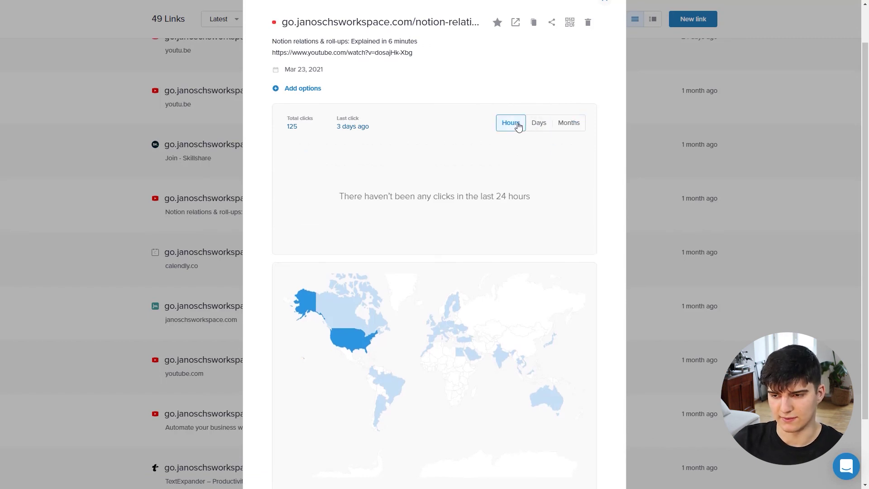
Switch the link's click chart to the daily view and examine the world map of clicks by country
scroll(516, 152, "up", 1)
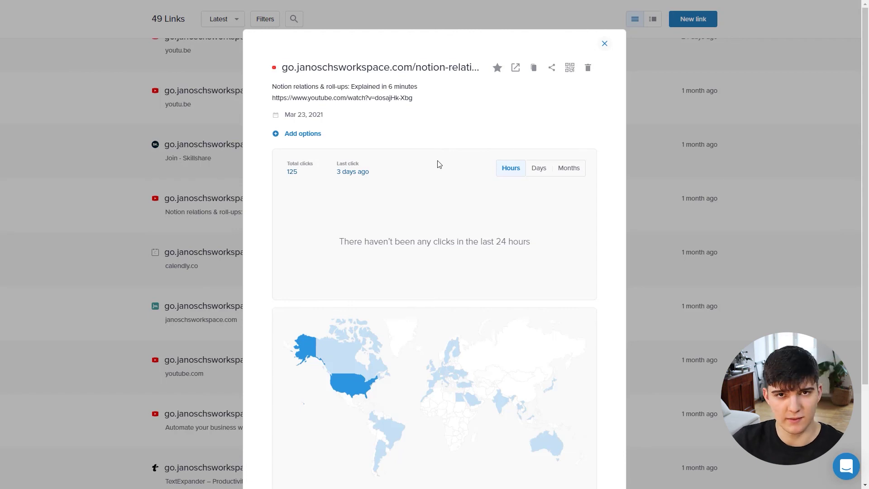
left_click(549, 174)
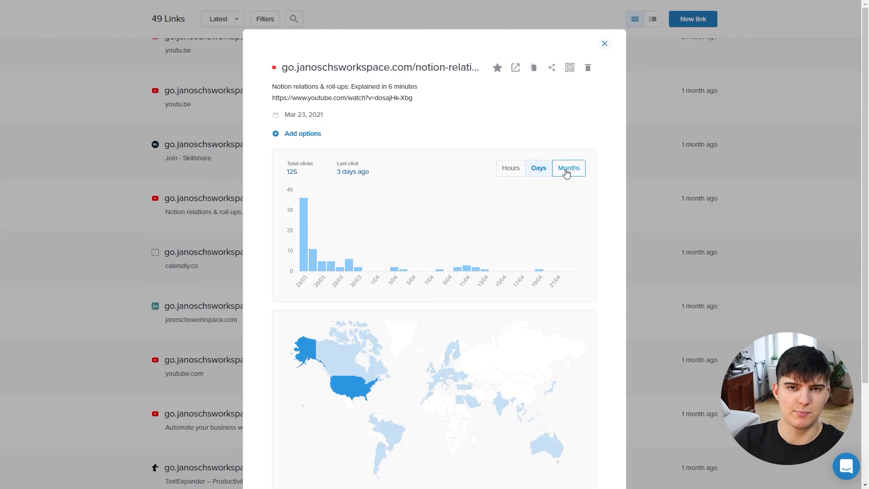
scroll(566, 173, "down", 2)
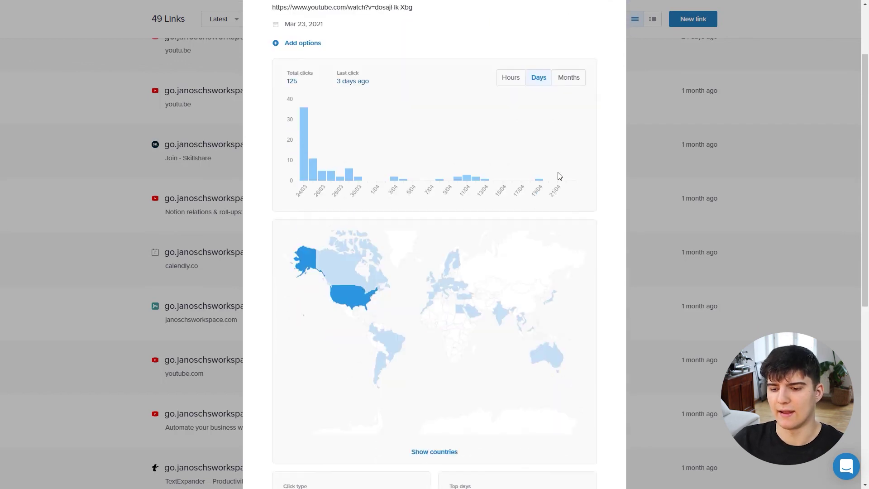
scroll(473, 197, "up", 1)
scroll(468, 201, "down", 2)
scroll(471, 199, "down", 1)
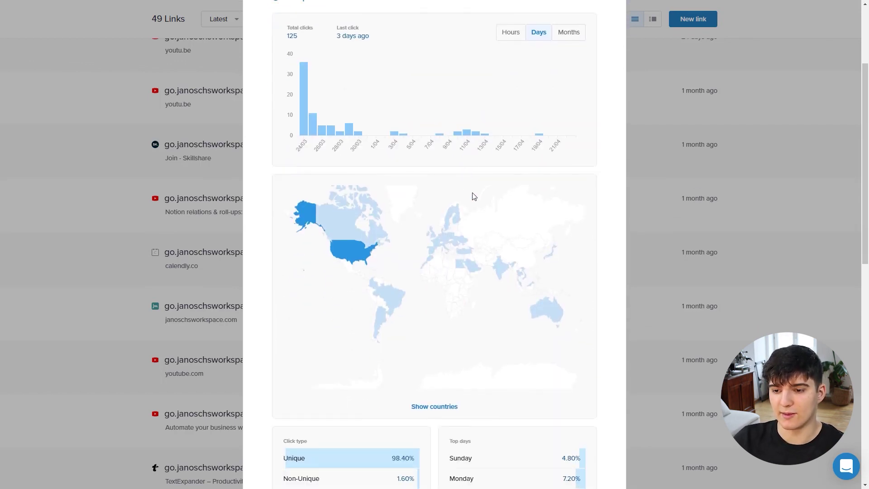
scroll(455, 213, "down", 1)
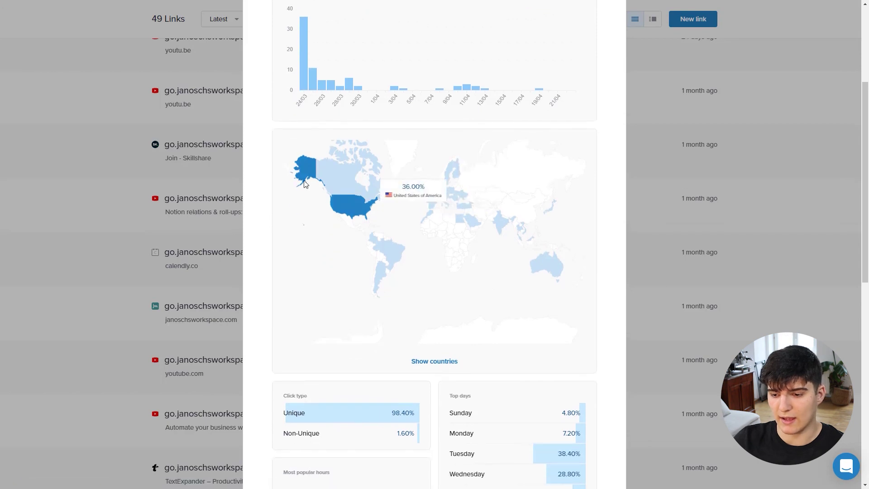
scroll(355, 242, "down", 2)
scroll(369, 232, "up", 1)
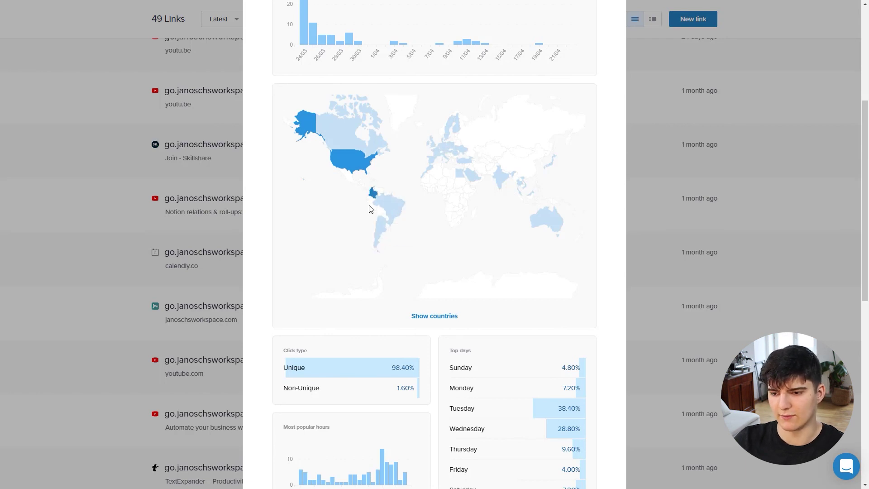
scroll(398, 207, "up", 2)
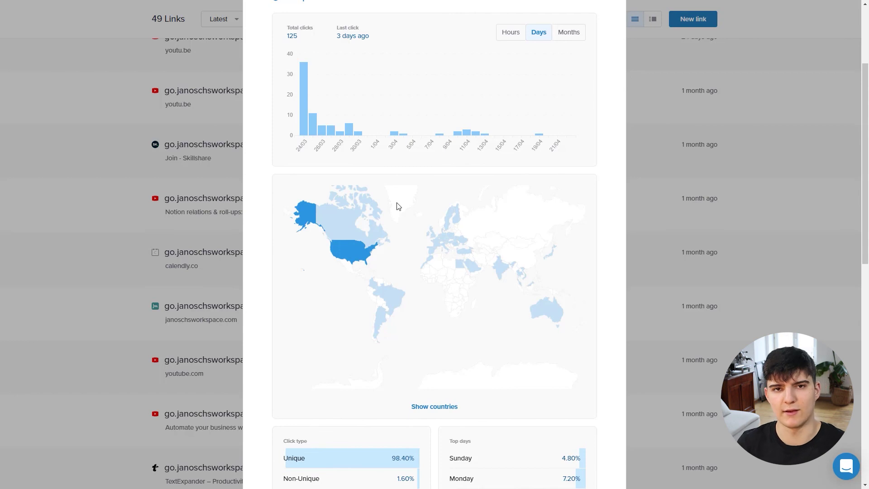
Show the country breakdown below the map, expand the other countries, review the full list and hide it again
scroll(432, 187, "down", 5)
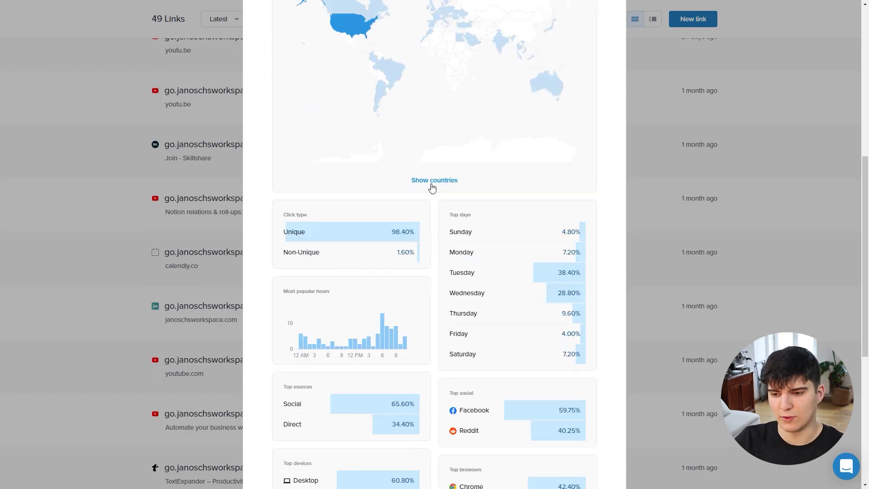
left_click(423, 182)
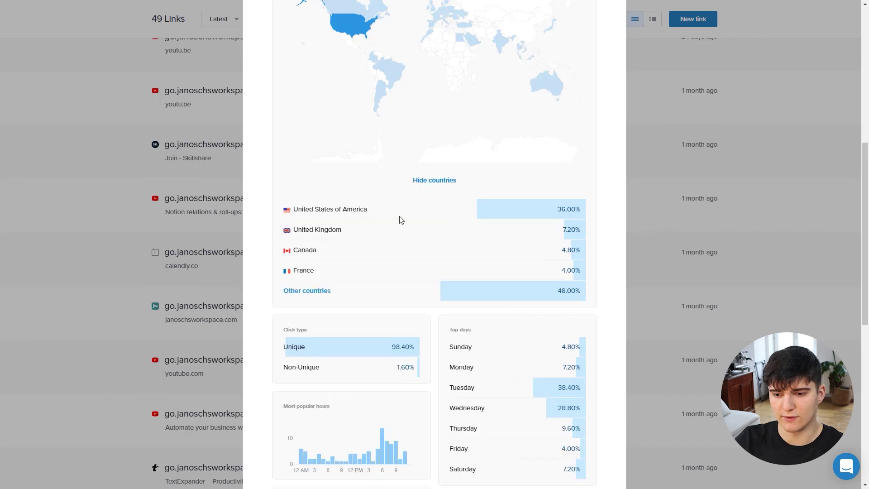
left_click(303, 291)
scroll(337, 253, "down", 1)
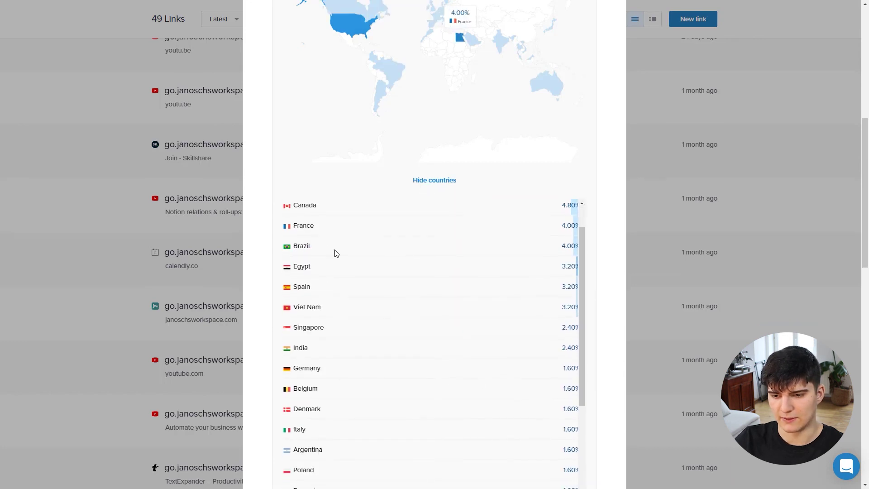
scroll(334, 253, "up", 1)
scroll(336, 281, "down", 2)
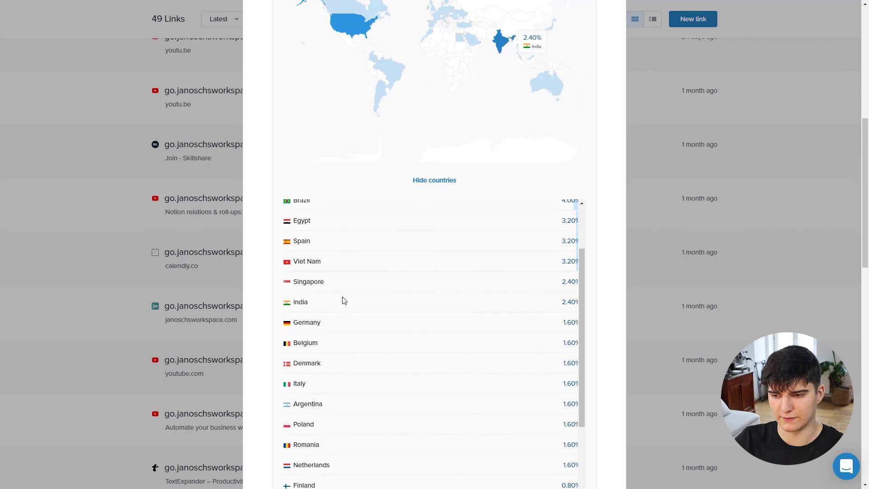
scroll(344, 300, "up", 2)
scroll(359, 367, "up", 2)
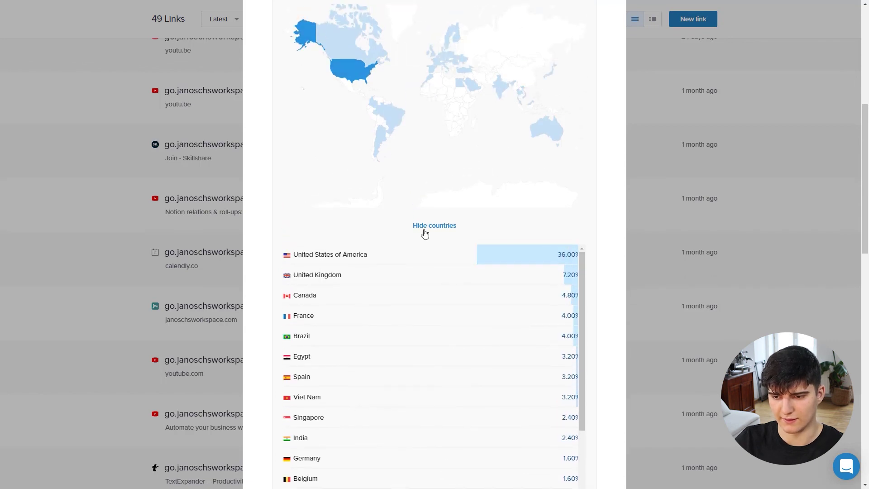
left_click(429, 229)
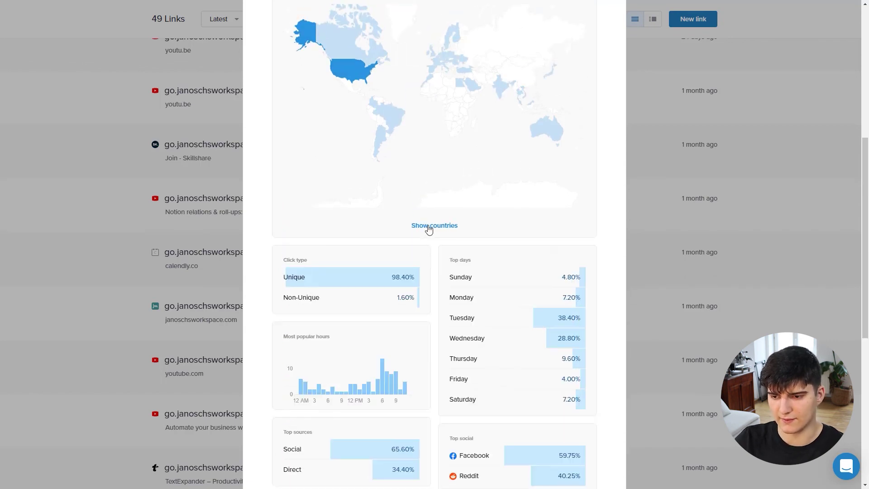
Examine the link's click breakdowns by type, day, popular hour, source, social network, device, platform, browser and language
scroll(472, 187, "down", 3)
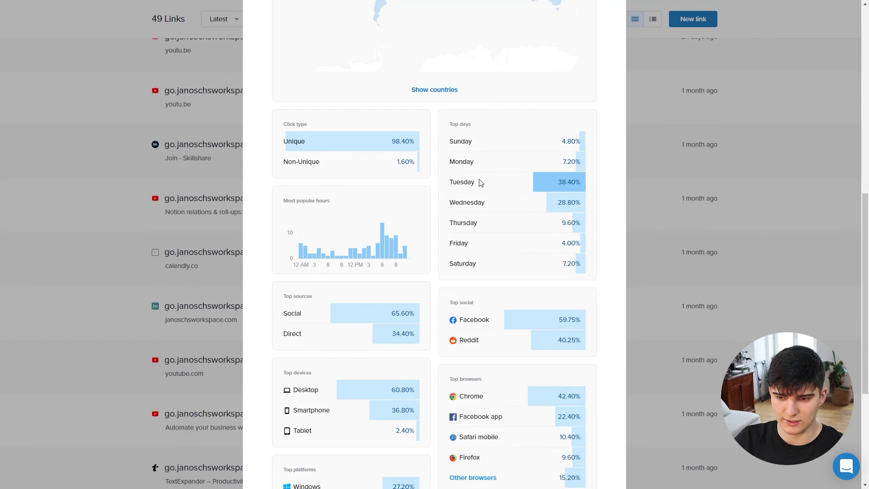
mouse_move(383, 246)
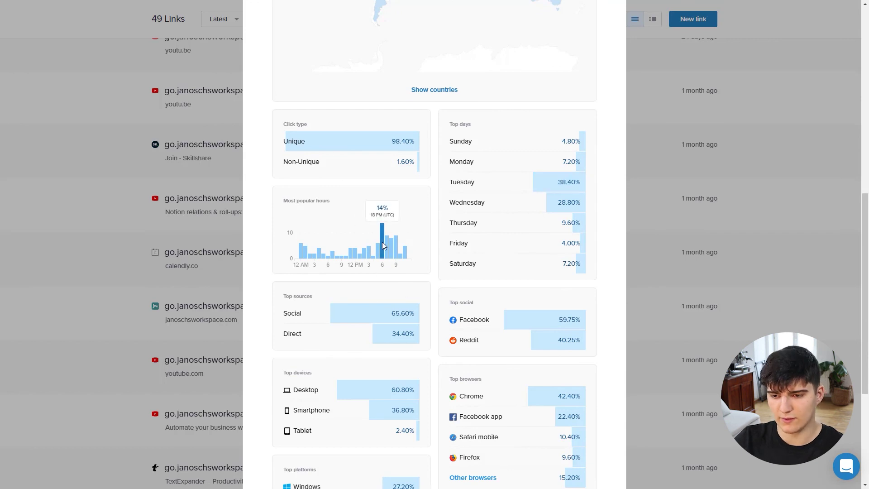
scroll(382, 244, "down", 1)
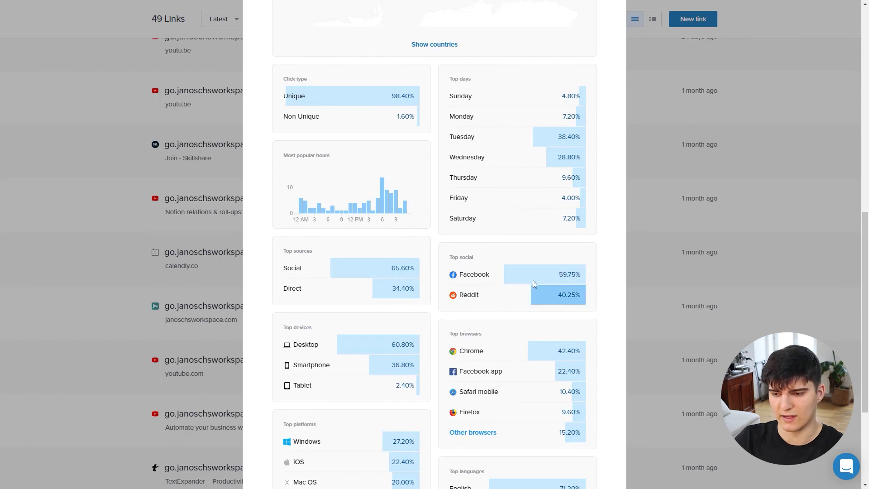
scroll(498, 289, "down", 2)
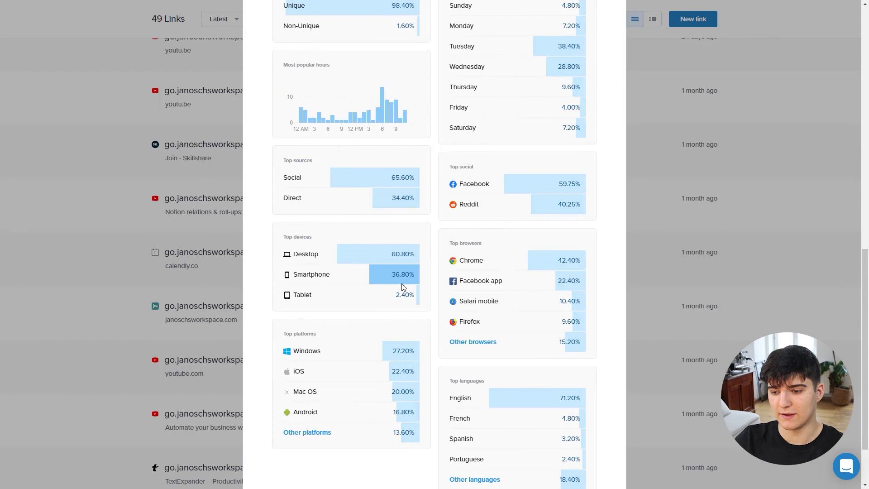
scroll(452, 299, "down", 1)
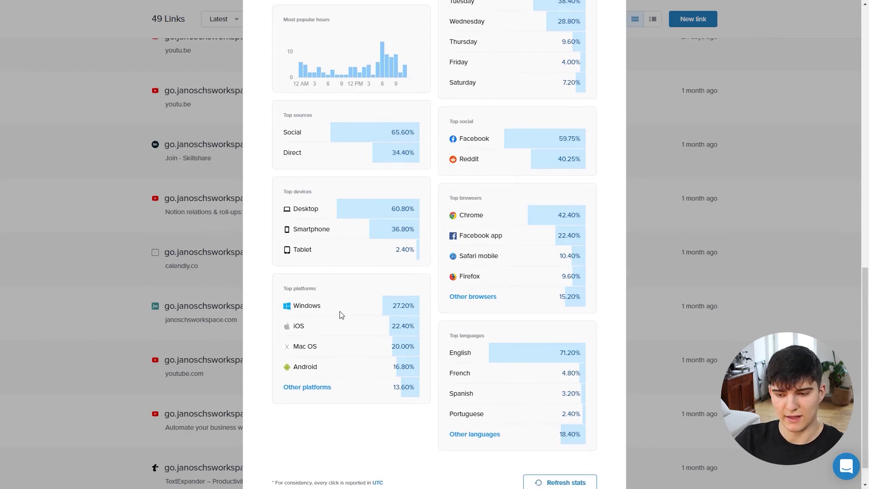
scroll(481, 351, "down", 1)
scroll(479, 305, "up", 2)
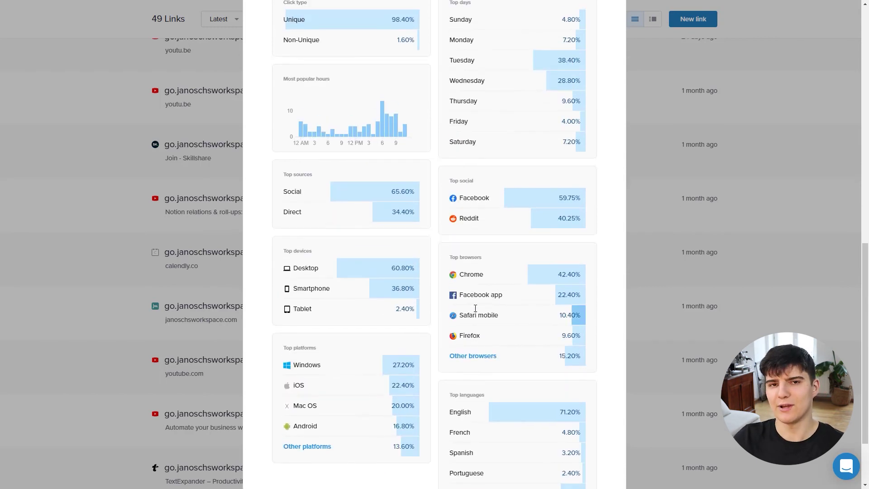